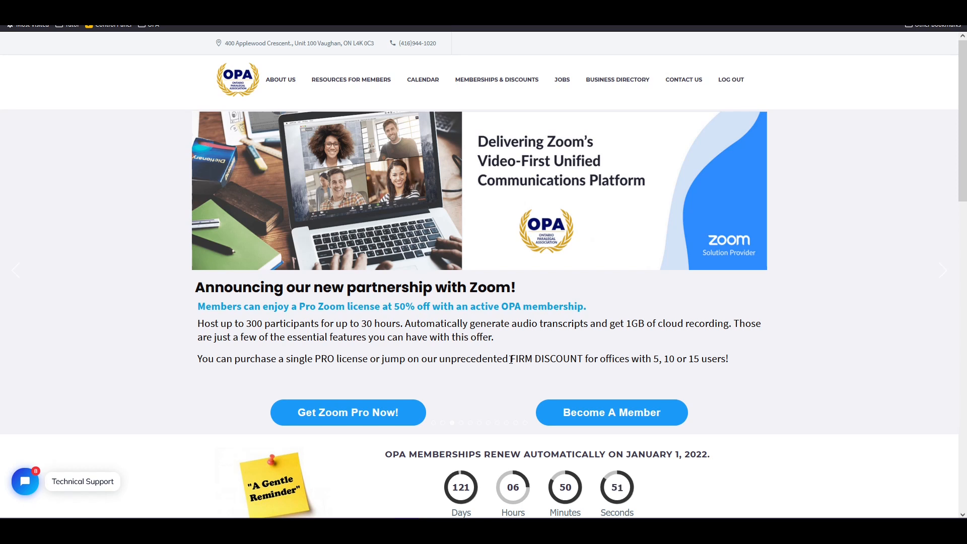
Highlight the firm discount offer, then view the Zoom Pro plans: Single, Bronze, Silver and Gold.
{"action": "left_click_drag", "start_coordinate": [512, 360], "coordinate": [585, 357]}
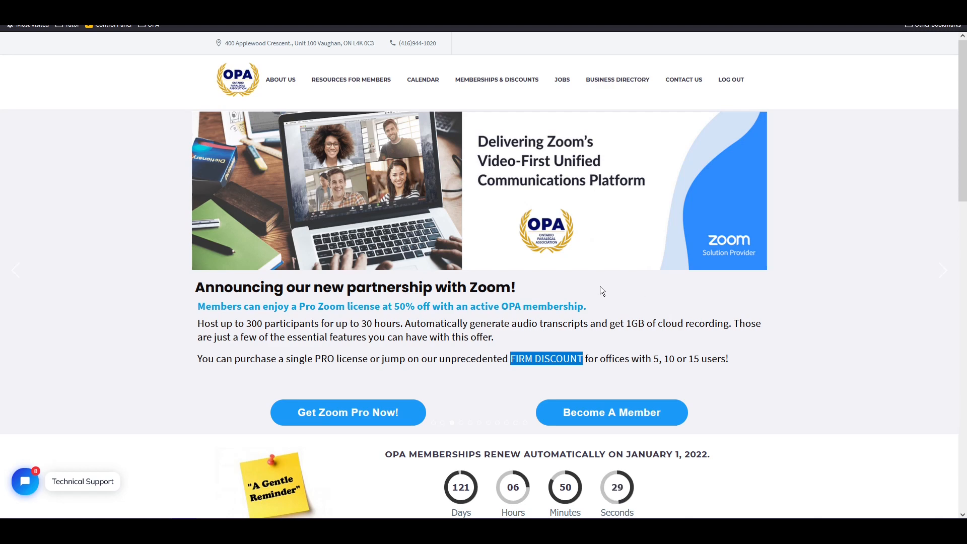
{"action": "left_click", "coordinate": [359, 414]}
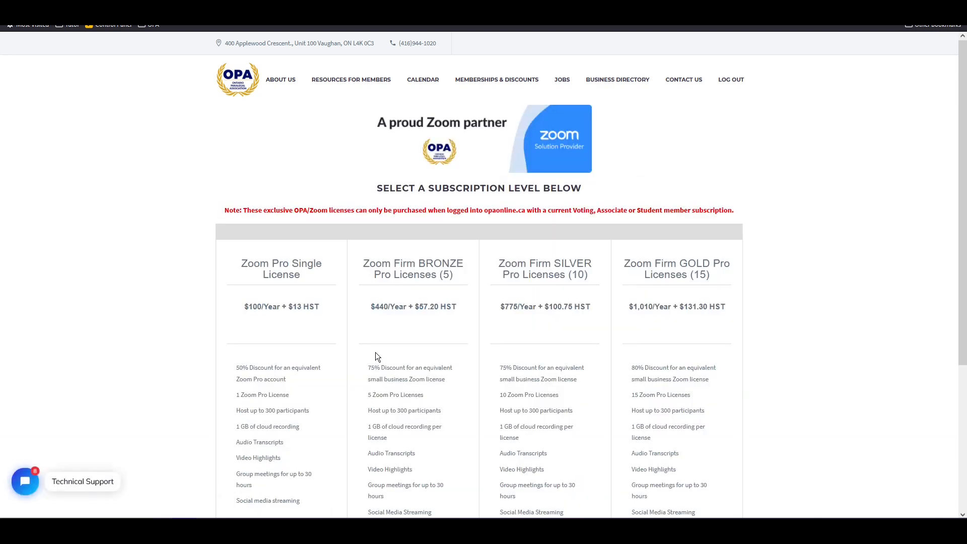
{"action": "scroll", "coordinate": [423, 290], "scroll_direction": "down", "scroll_amount": 3}
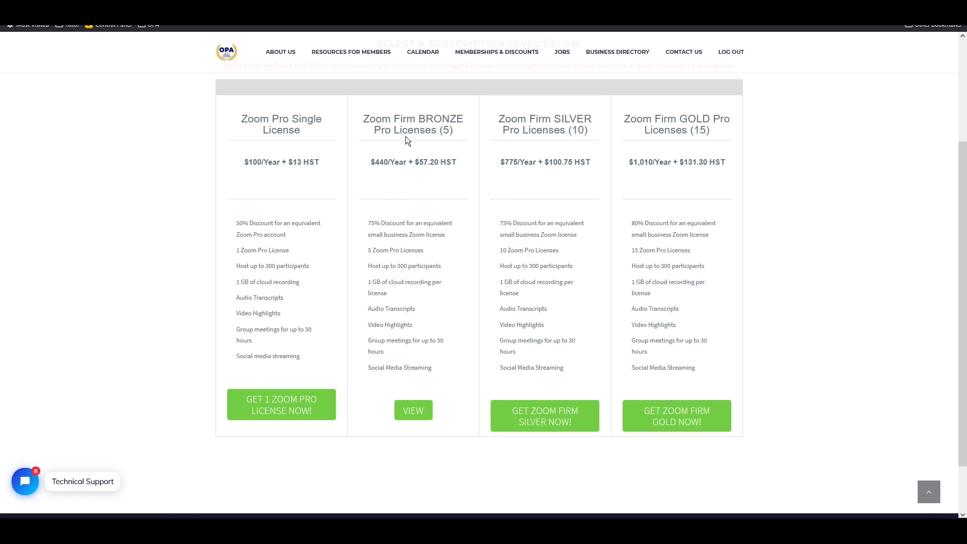
{"action": "mouse_move", "coordinate": [332, 48]}
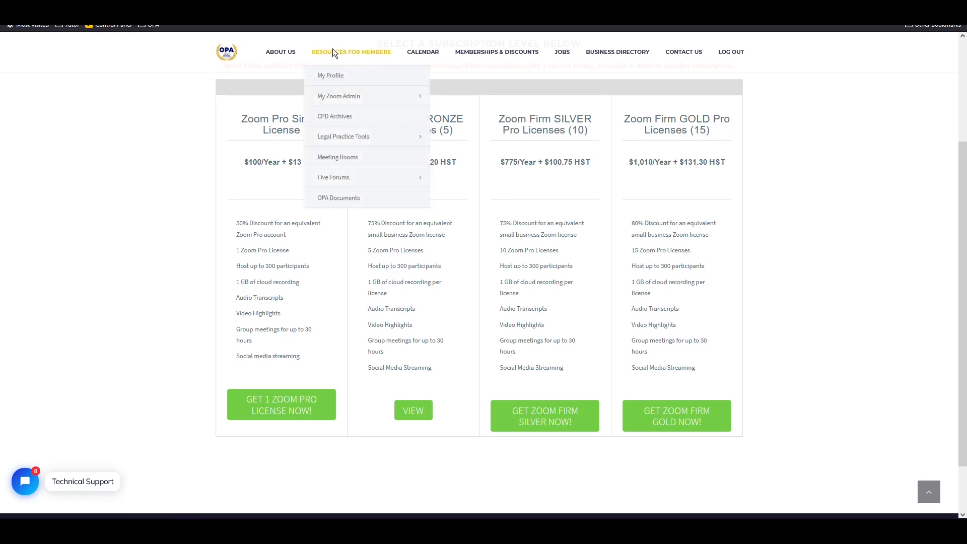
Go from My Profile to Subscriptions and highlight the Bronze Zoom Firm Discount membership.
{"action": "left_click", "coordinate": [336, 76]}
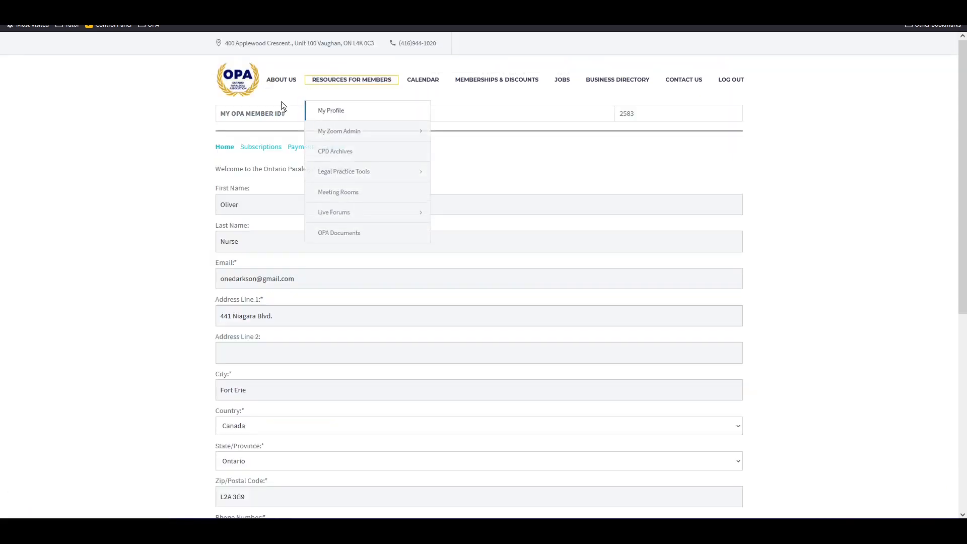
{"action": "left_click", "coordinate": [257, 152]}
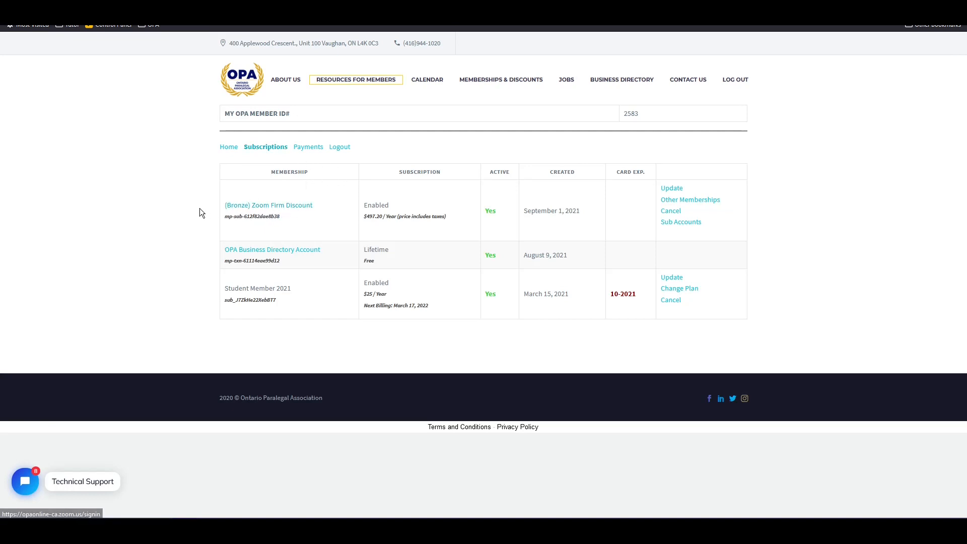
{"action": "left_click_drag", "start_coordinate": [200, 208], "coordinate": [168, 210]}
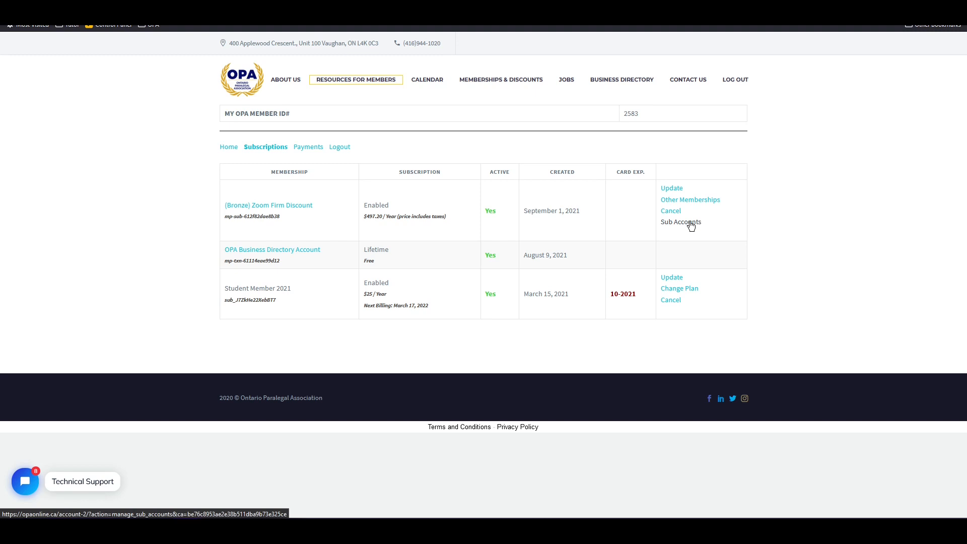
Open the Bronze membership's Sub Accounts page and review its 1-of-4 usage, signup URL and CSV import.
{"action": "left_click", "coordinate": [691, 224]}
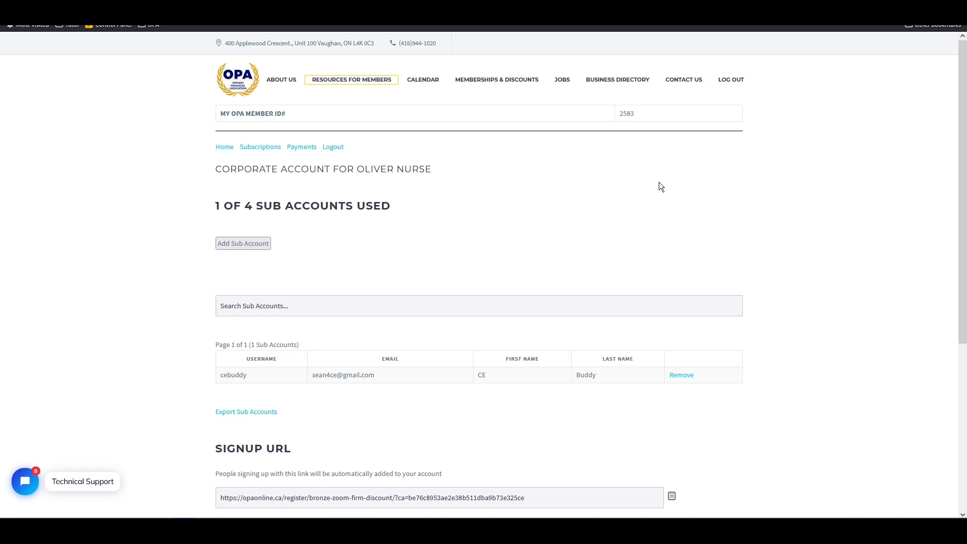
{"action": "scroll", "coordinate": [654, 180], "scroll_direction": "down", "scroll_amount": 2}
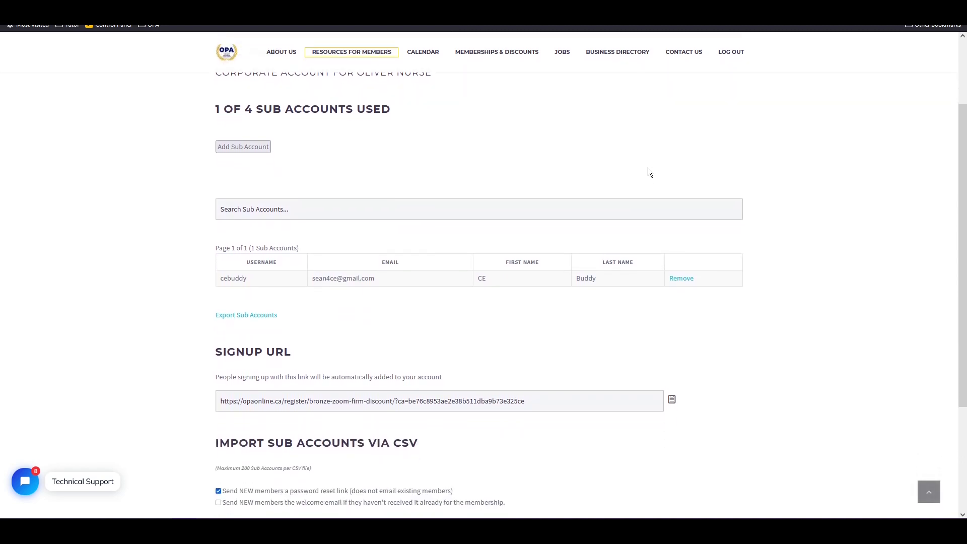
{"action": "scroll", "coordinate": [641, 169], "scroll_direction": "up", "scroll_amount": 1}
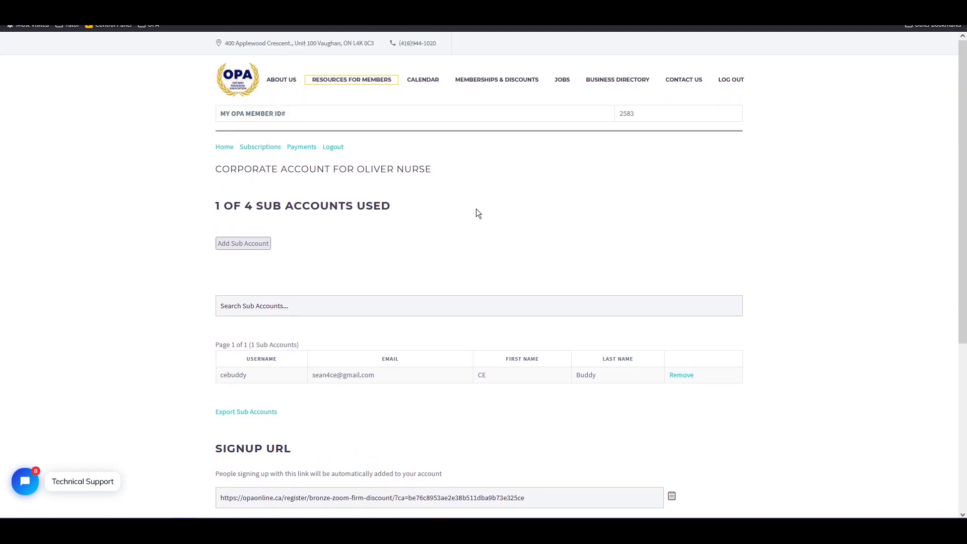
{"action": "scroll", "coordinate": [425, 355], "scroll_direction": "down", "scroll_amount": 3}
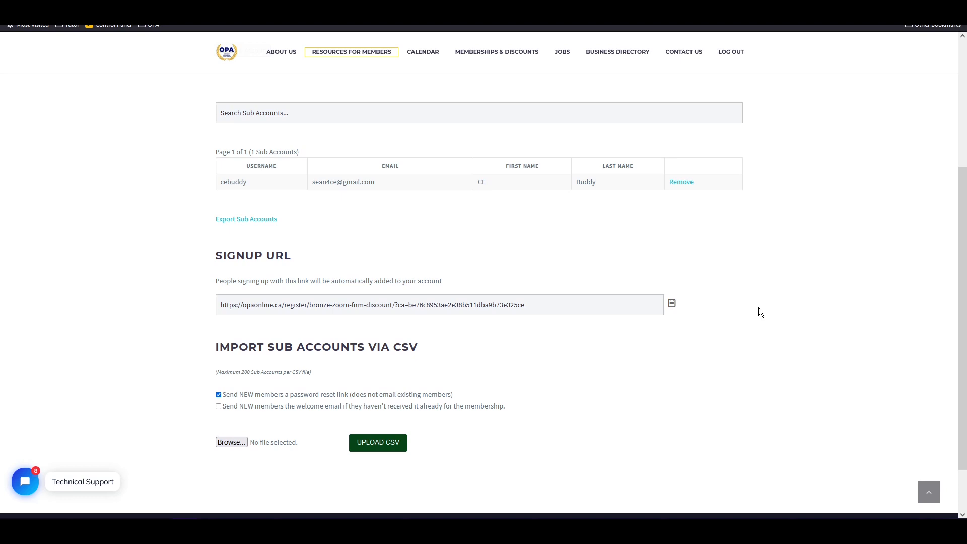
{"action": "scroll", "coordinate": [759, 308], "scroll_direction": "up", "scroll_amount": 3}
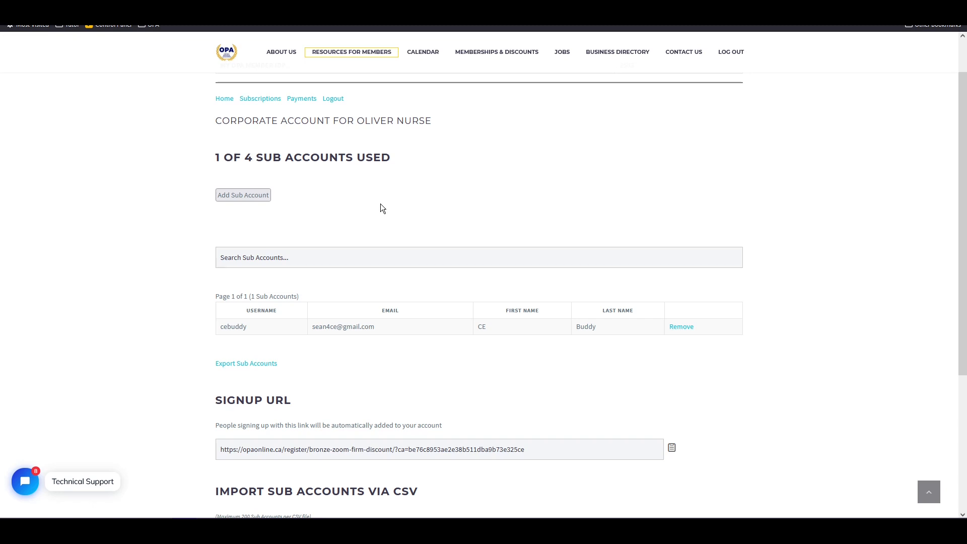
{"action": "scroll", "coordinate": [380, 203], "scroll_direction": "down", "scroll_amount": 3}
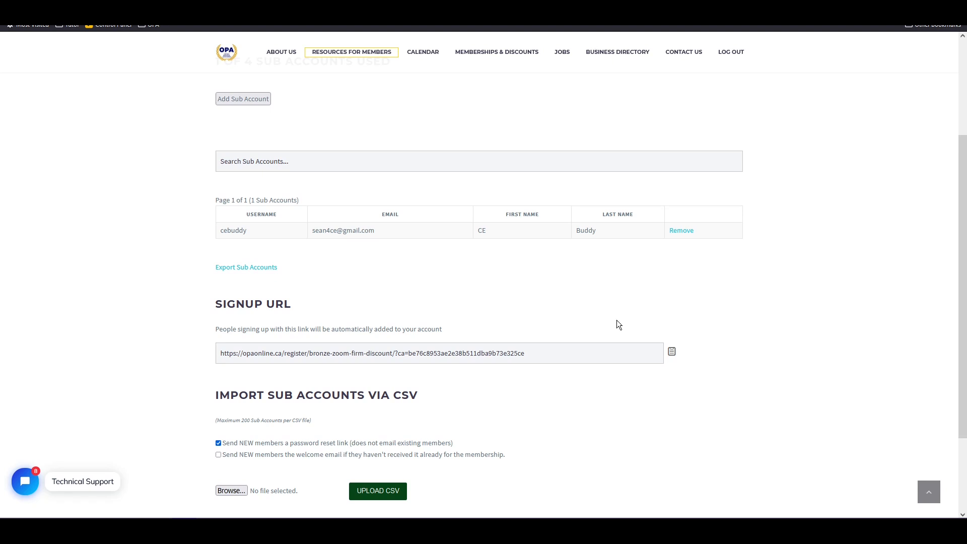
{"action": "scroll", "coordinate": [380, 285], "scroll_direction": "down", "scroll_amount": 3}
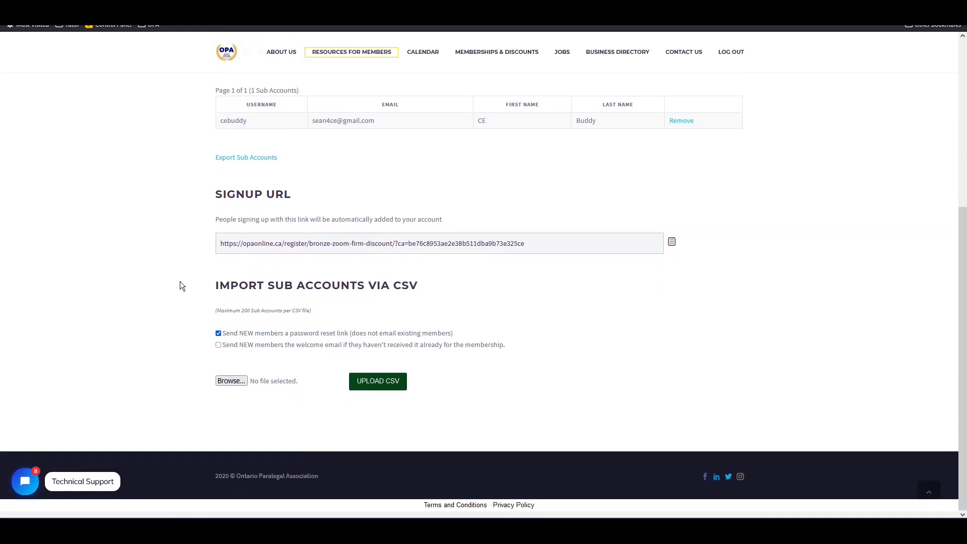
{"action": "scroll", "coordinate": [443, 298], "scroll_direction": "up", "scroll_amount": 5}
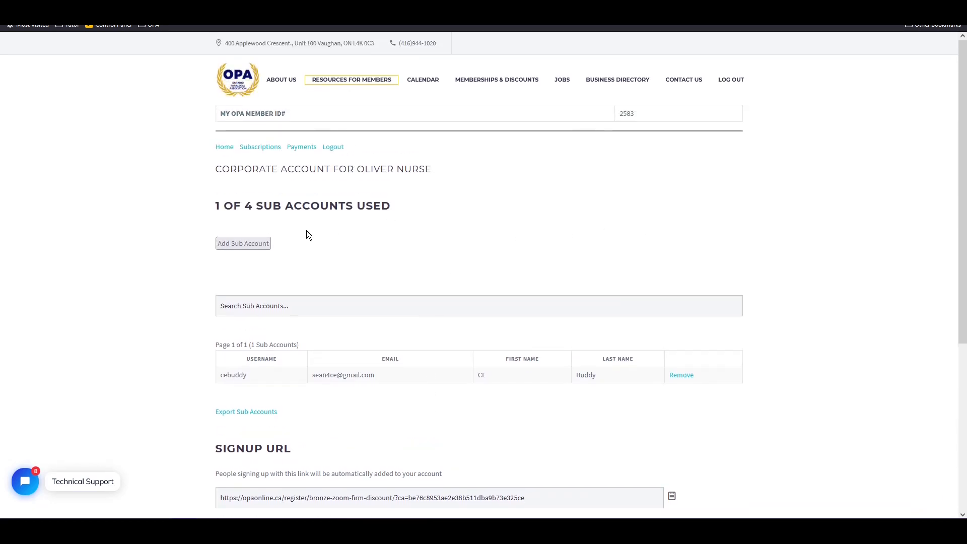
In a new Add Sub Account form, enter the username, e-mail address, first name and last name.
{"action": "left_click", "coordinate": [229, 250]}
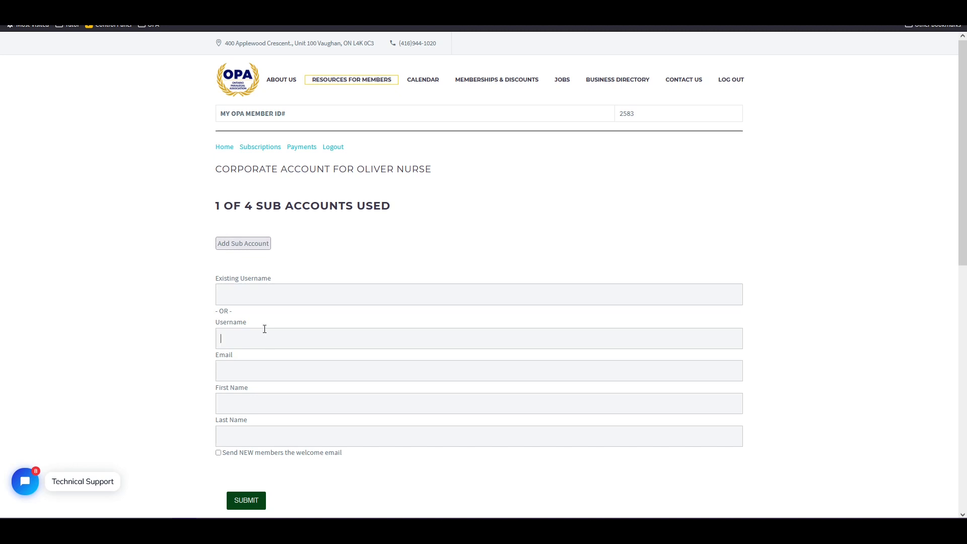
{"action": "type", "text": "onedarkson"}
{"action": "key", "text": "Tab"}
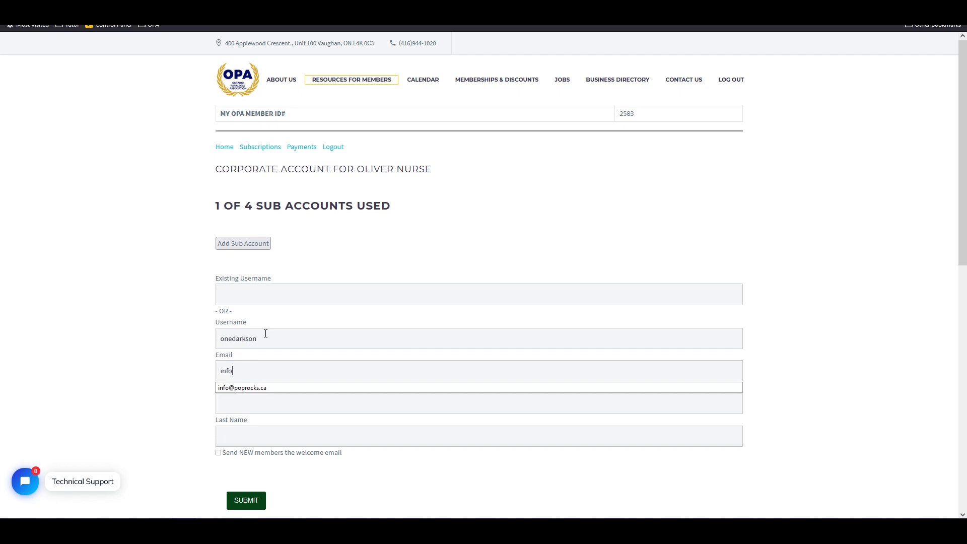
{"action": "key", "text": "Tab"}
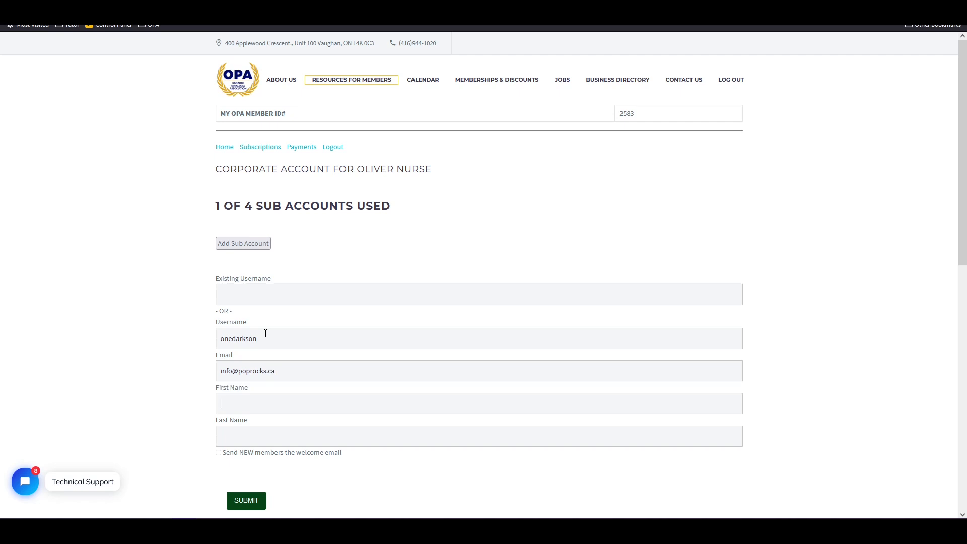
{"action": "type", "text": "Poprocks"}
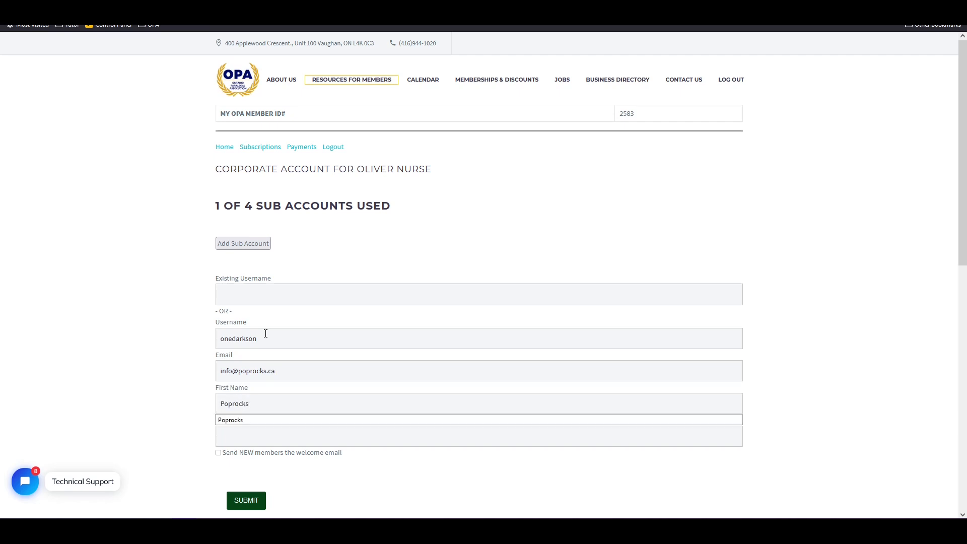
{"action": "key", "text": "Tab"}
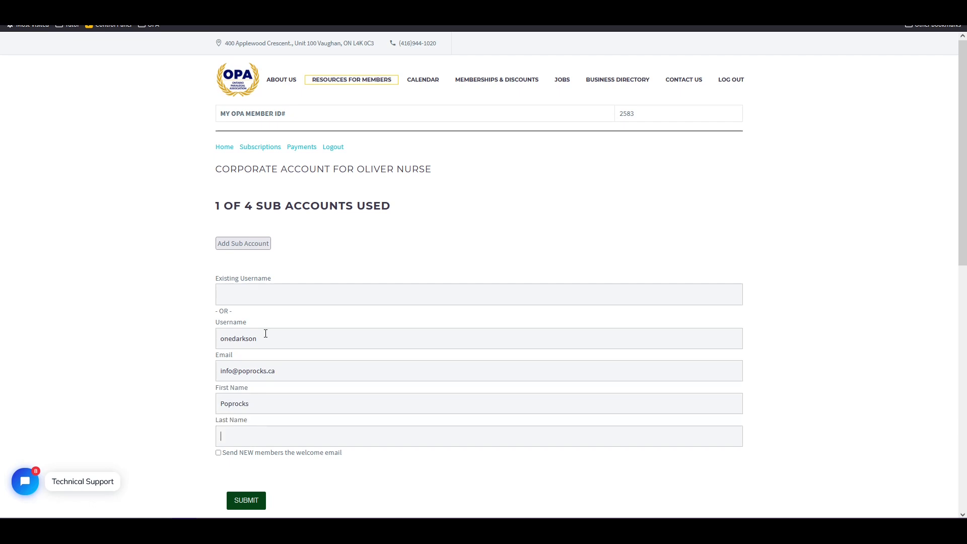
{"action": "type", "text": "Parties"}
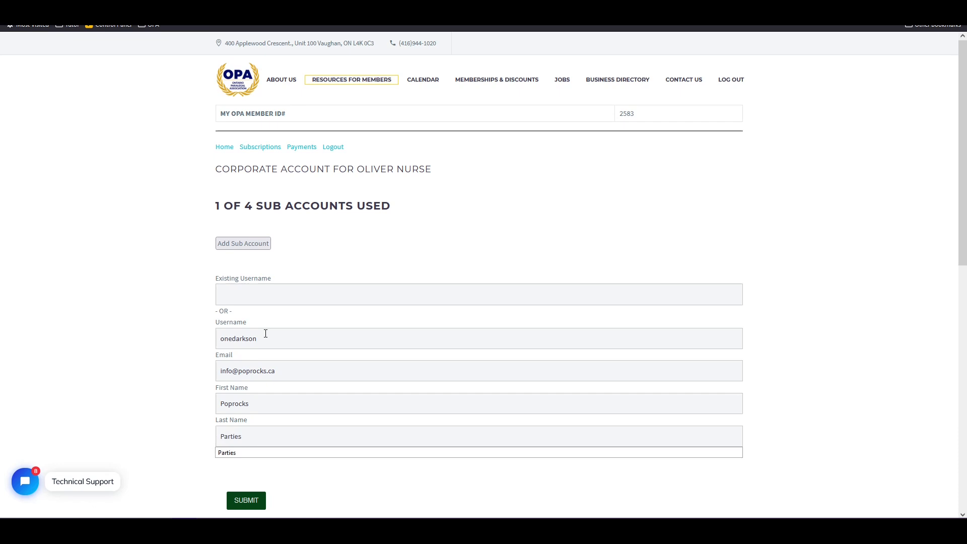
{"action": "left_click", "coordinate": [167, 355]}
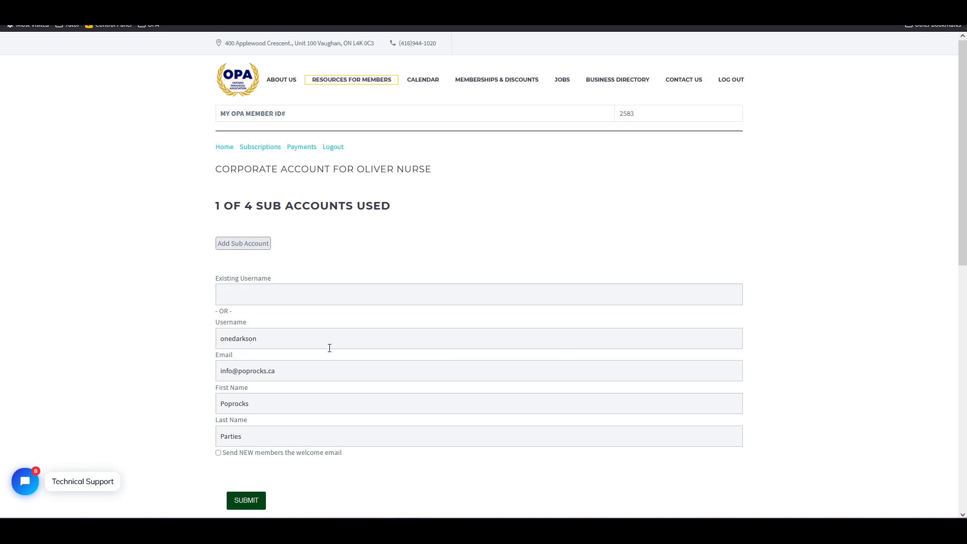
{"action": "scroll", "coordinate": [328, 350], "scroll_direction": "down", "scroll_amount": 3}
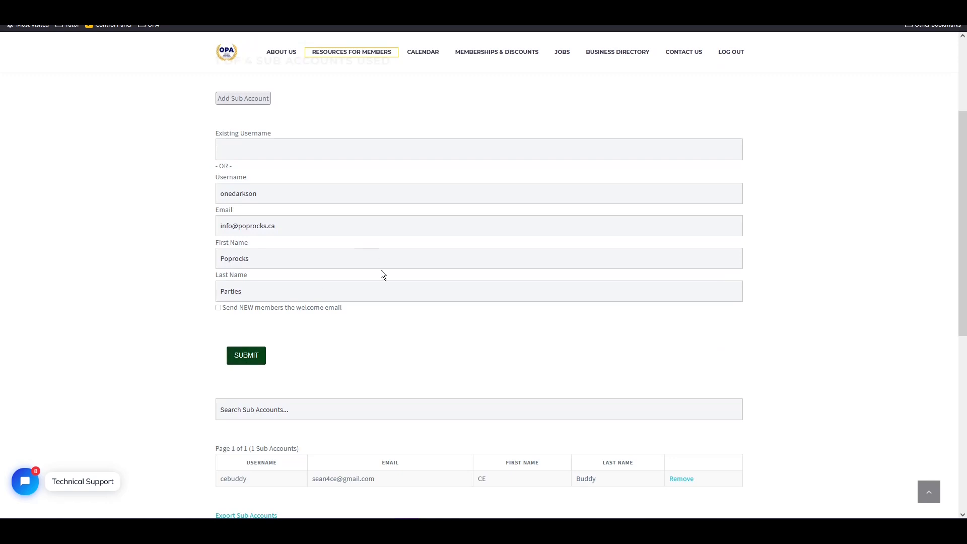
{"action": "scroll", "coordinate": [340, 362], "scroll_direction": "down", "scroll_amount": 3}
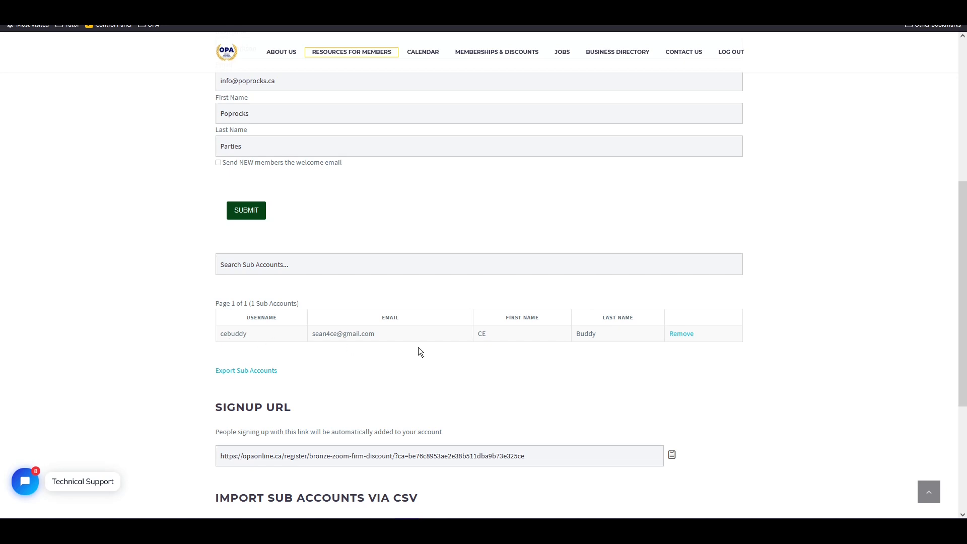
{"action": "scroll", "coordinate": [415, 351], "scroll_direction": "up", "scroll_amount": 5}
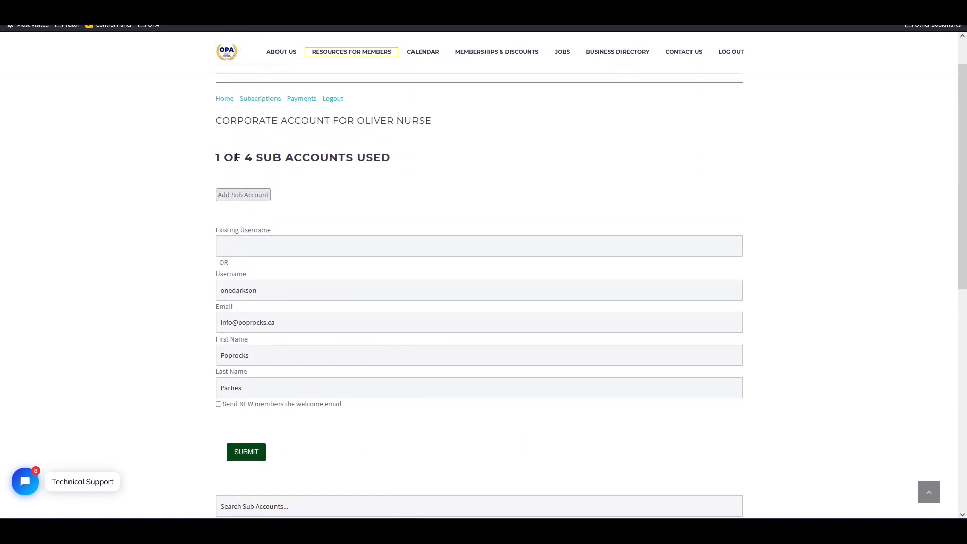
{"action": "scroll", "coordinate": [275, 364], "scroll_direction": "down", "scroll_amount": 6}
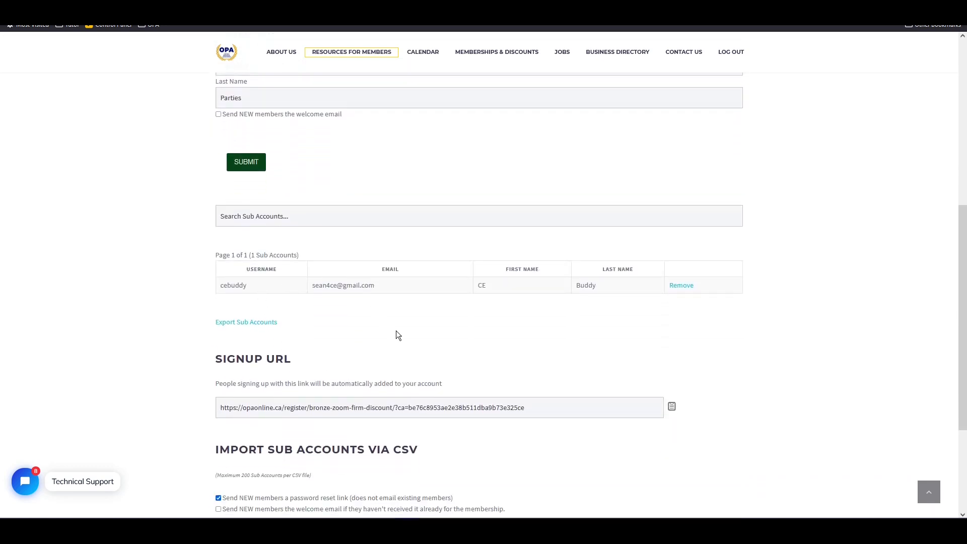
{"action": "scroll", "coordinate": [398, 331], "scroll_direction": "down", "scroll_amount": 4}
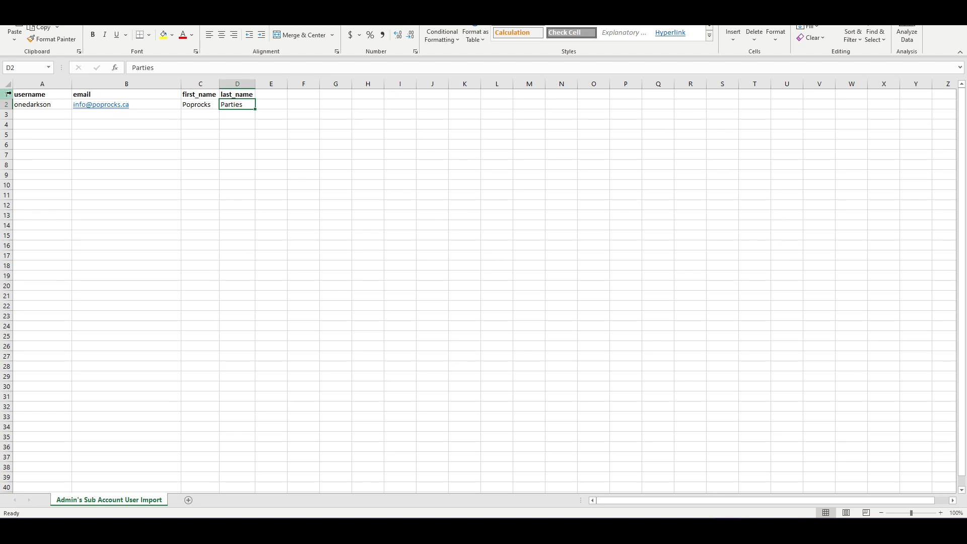
Check the import sheet's column headings and row 2 username and e-mail, then go to File.
{"action": "left_click", "coordinate": [3, 94]}
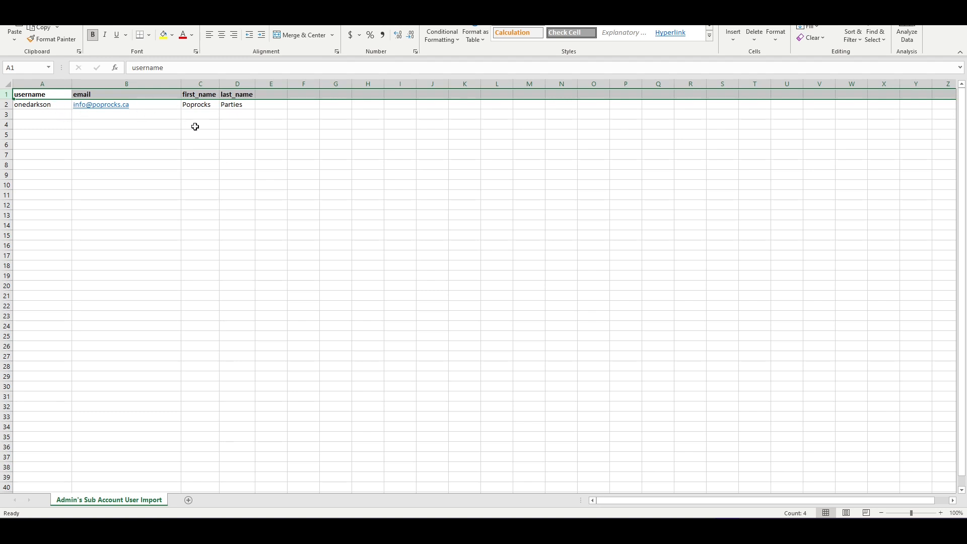
{"action": "left_click", "coordinate": [209, 94]}
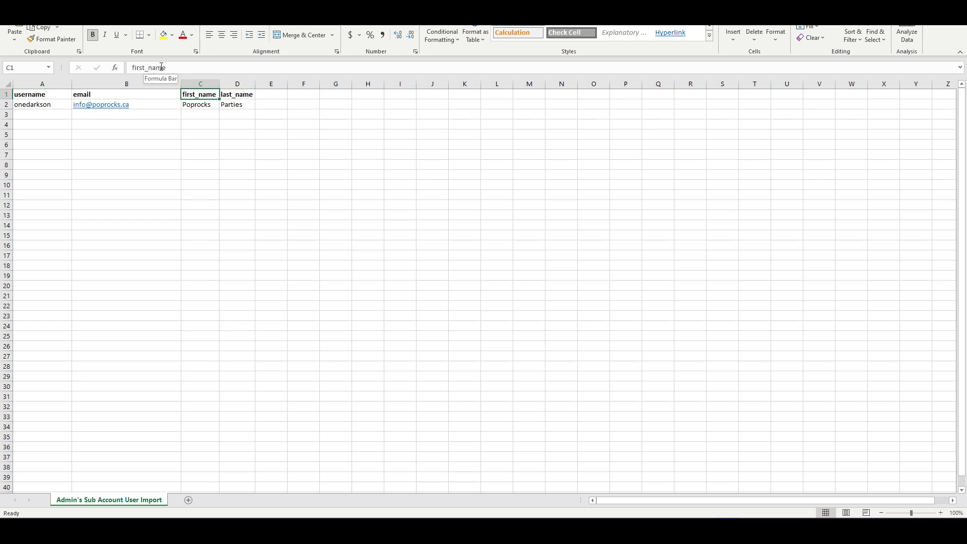
{"action": "left_click", "coordinate": [239, 97]}
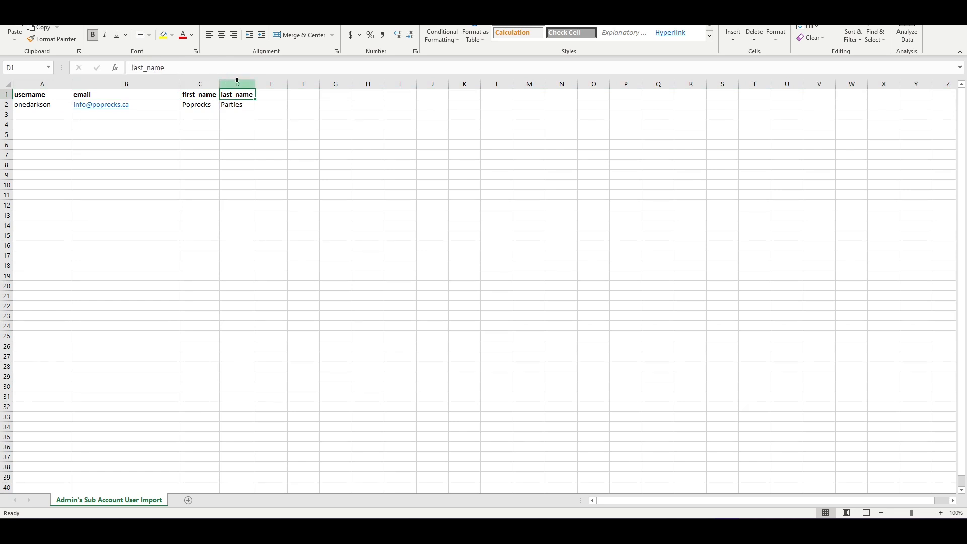
{"action": "left_click", "coordinate": [164, 105]}
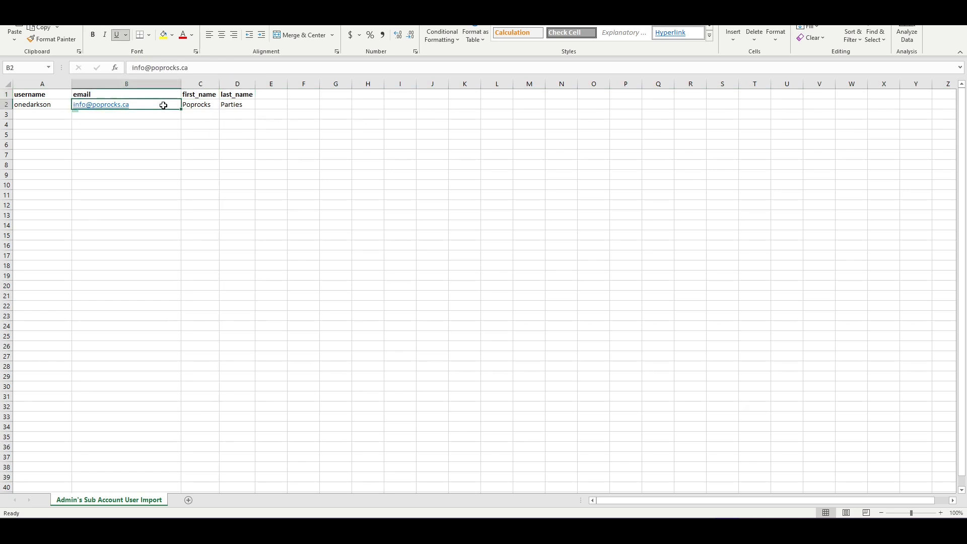
{"action": "left_click", "coordinate": [24, 106]}
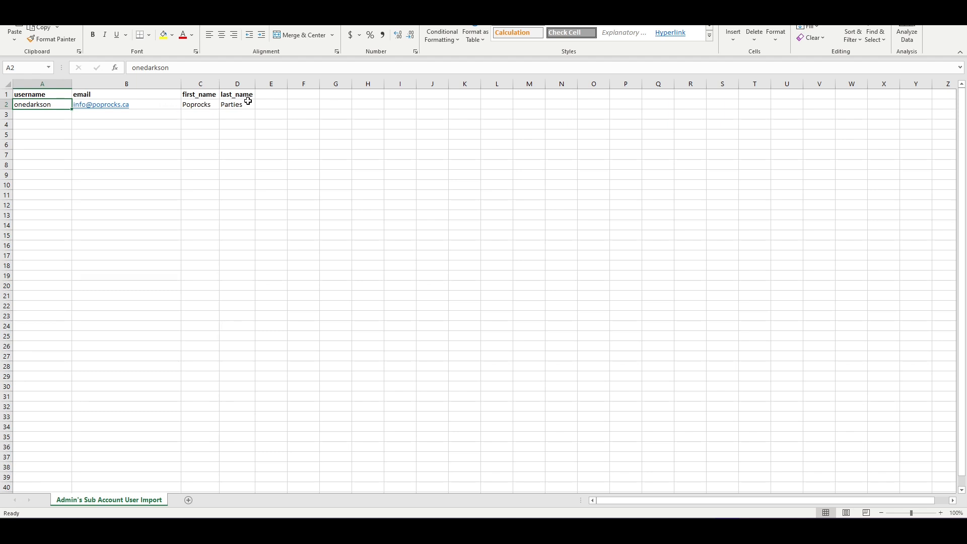
{"action": "left_click", "coordinate": [12, 4]}
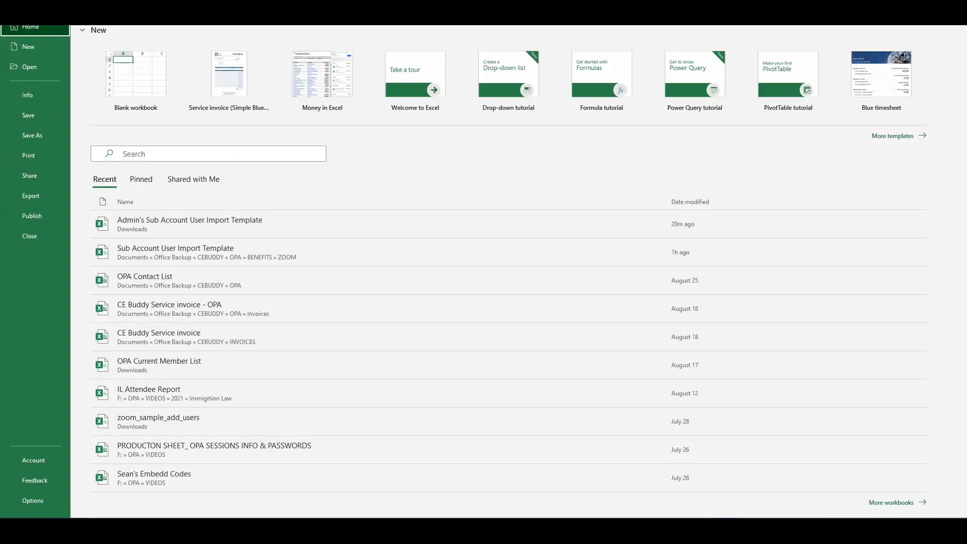
Save the sheet as CSV with Unicode (UTF-8) encoding, replacing the existing Downloads file.
{"action": "left_click", "coordinate": [32, 135]}
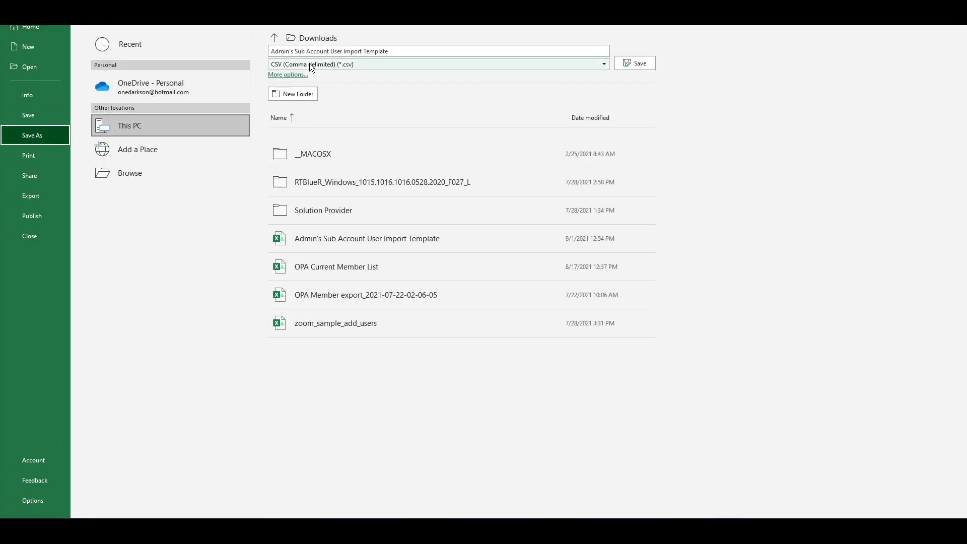
{"action": "left_click", "coordinate": [301, 75]}
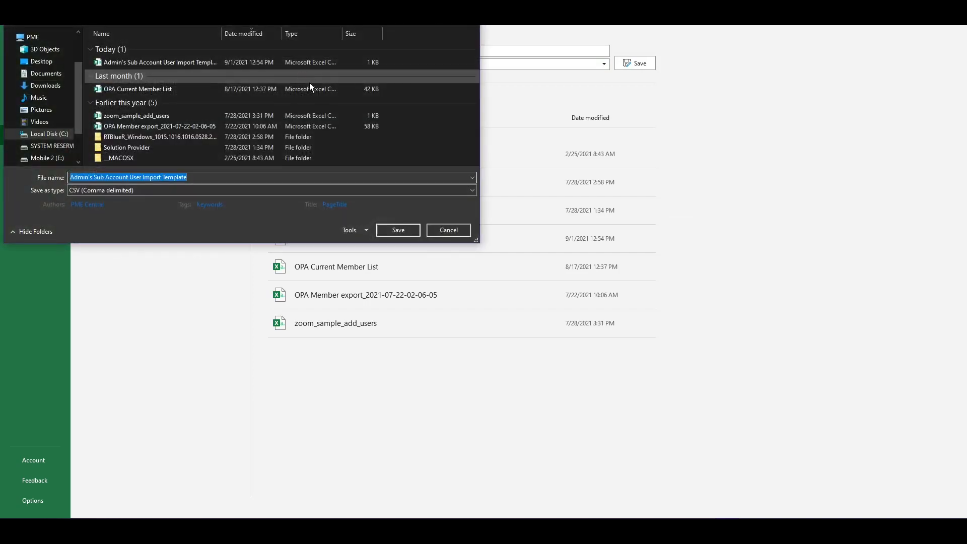
{"action": "left_click", "coordinate": [352, 231]}
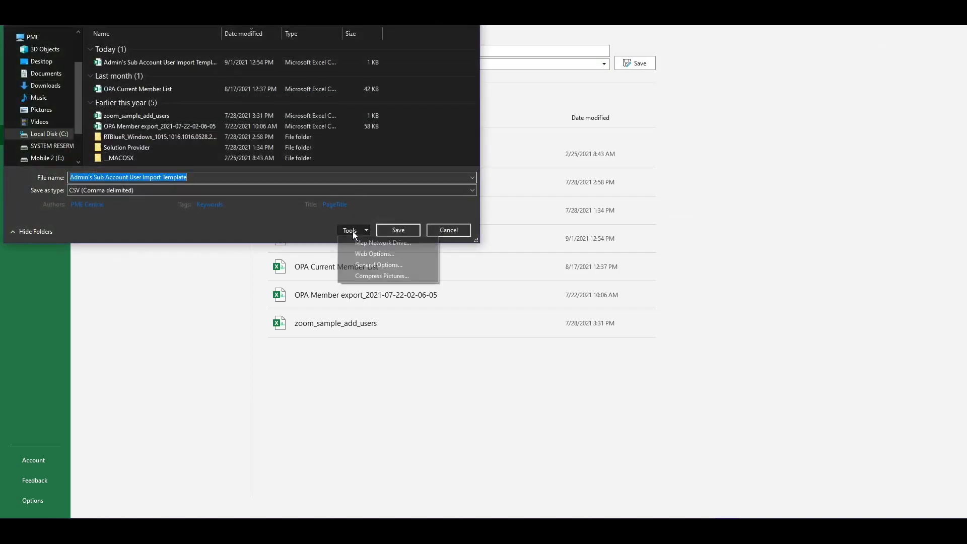
{"action": "left_click", "coordinate": [374, 254]}
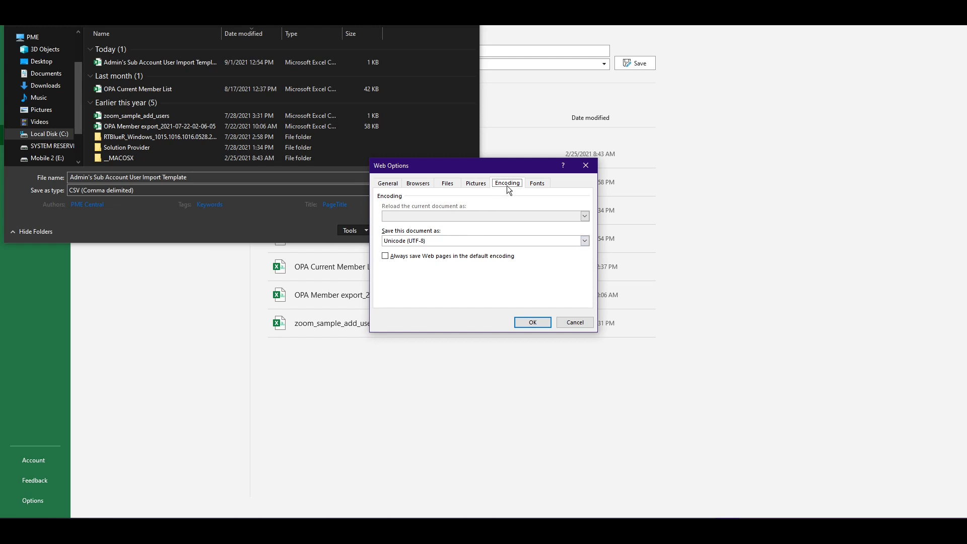
{"action": "left_click", "coordinate": [409, 242]}
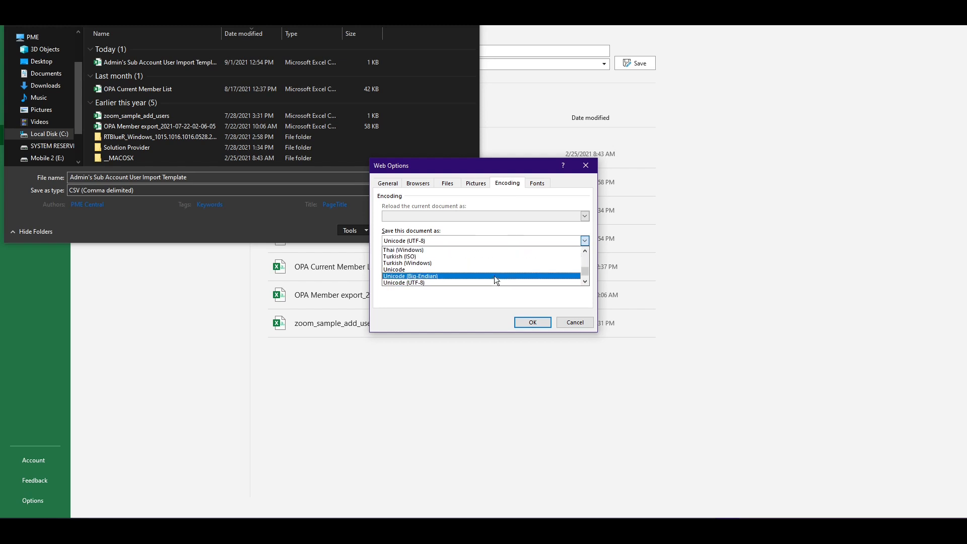
{"action": "left_click", "coordinate": [418, 282]}
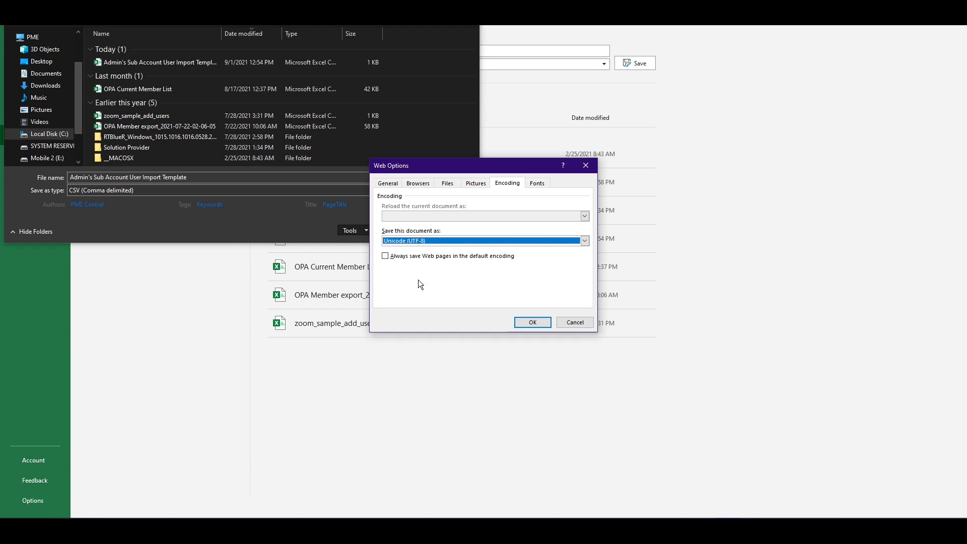
{"action": "left_click", "coordinate": [530, 322]}
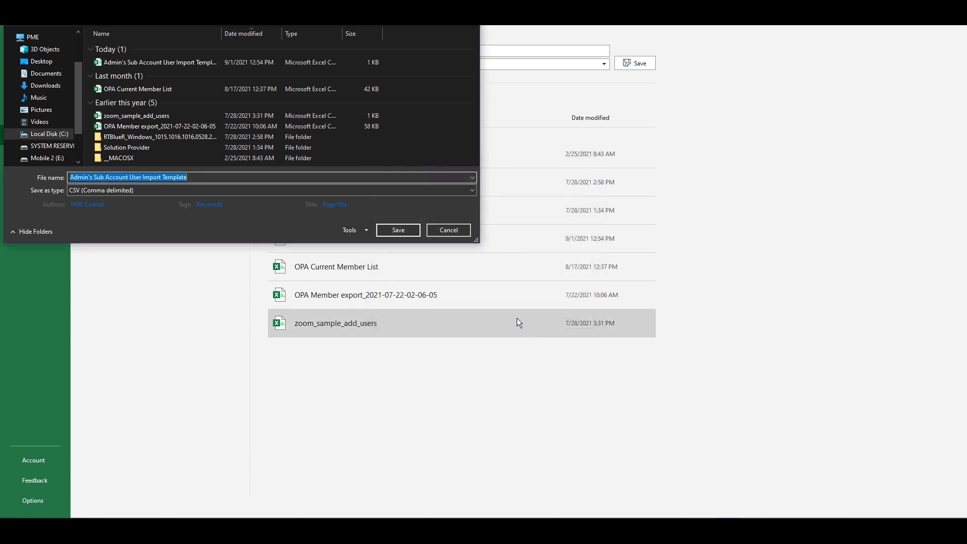
{"action": "left_click", "coordinate": [399, 231]}
{"action": "left_click", "coordinate": [521, 253]}
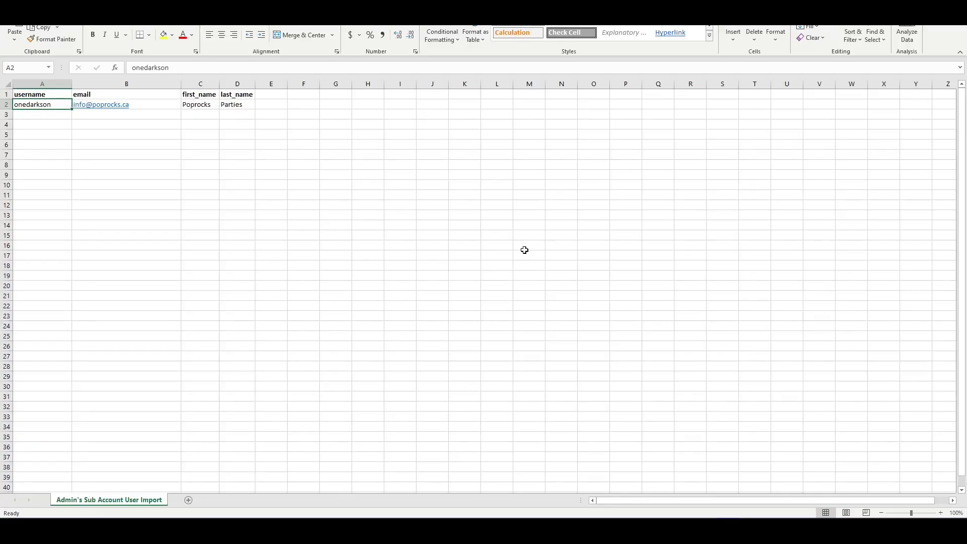
Upload the Sub Account User Import Template CSV with the welcome email option ticked.
{"action": "key", "text": "alt+Tab"}
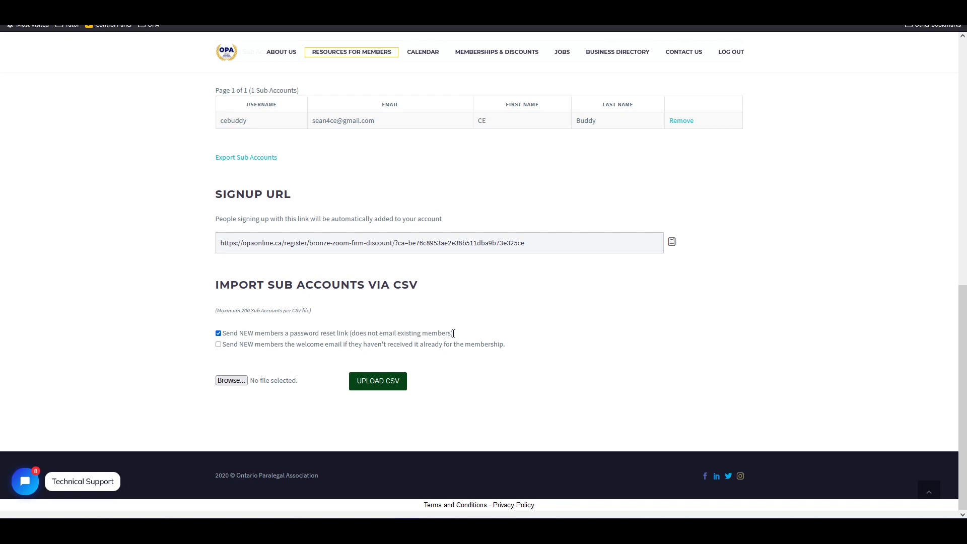
{"action": "left_click", "coordinate": [218, 345]}
{"action": "left_click", "coordinate": [232, 384]}
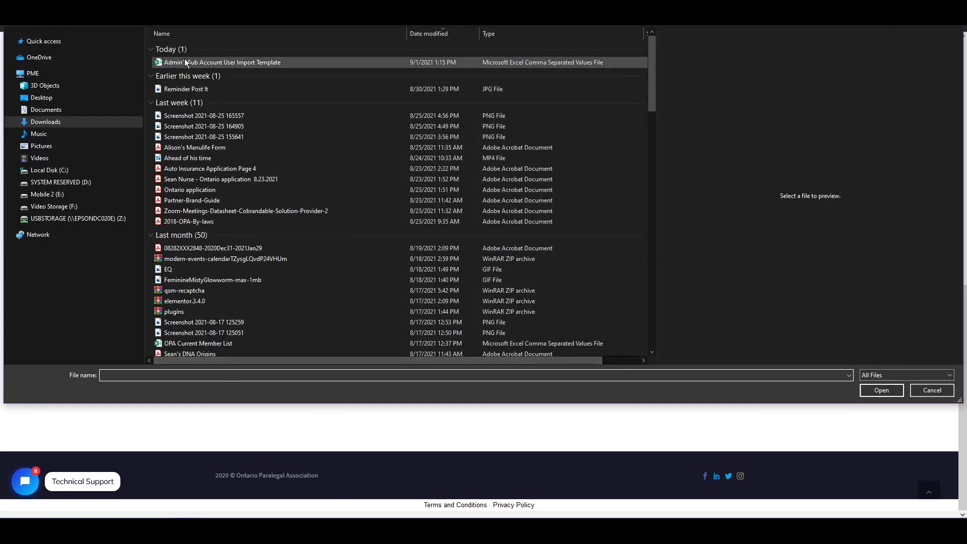
{"action": "double_click", "coordinate": [191, 62]}
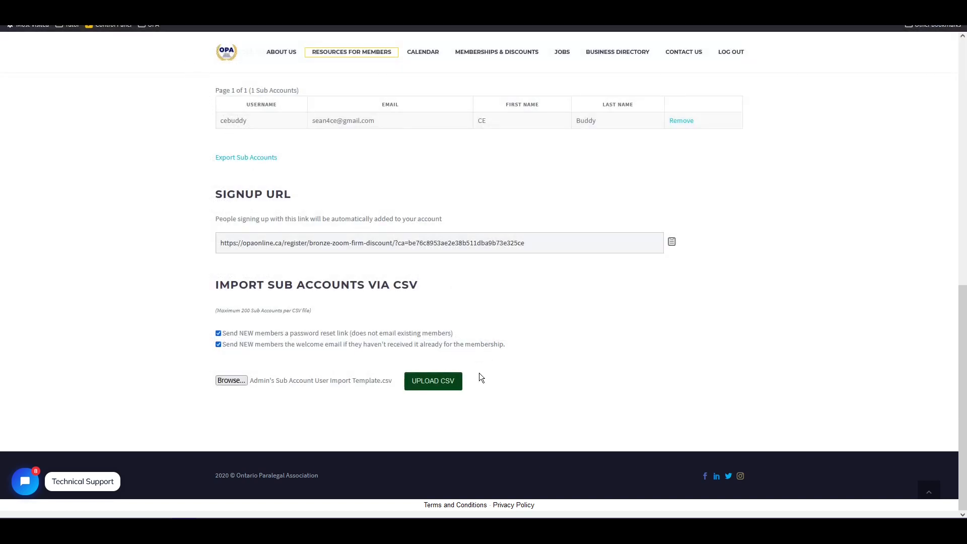
{"action": "left_click", "coordinate": [443, 386]}
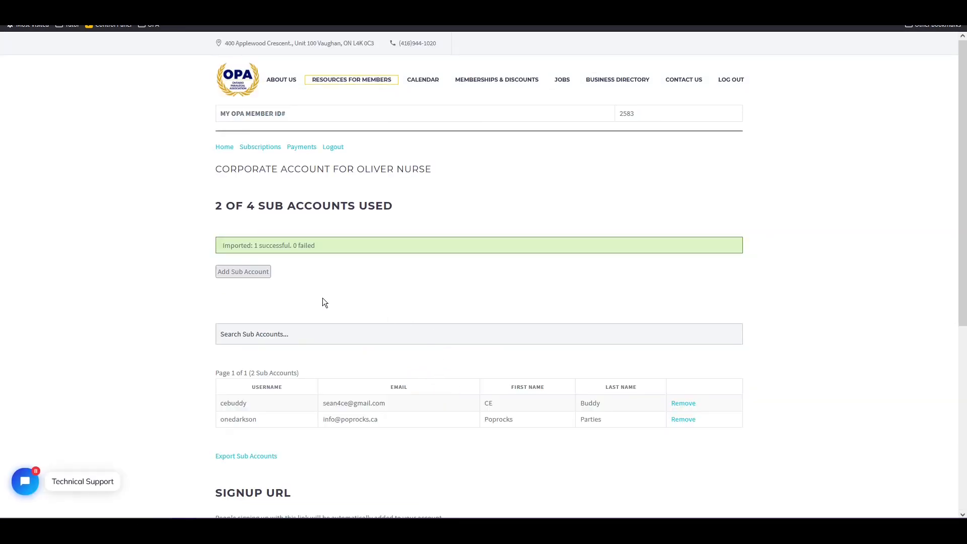
{"action": "scroll", "coordinate": [323, 300], "scroll_direction": "down", "scroll_amount": 3}
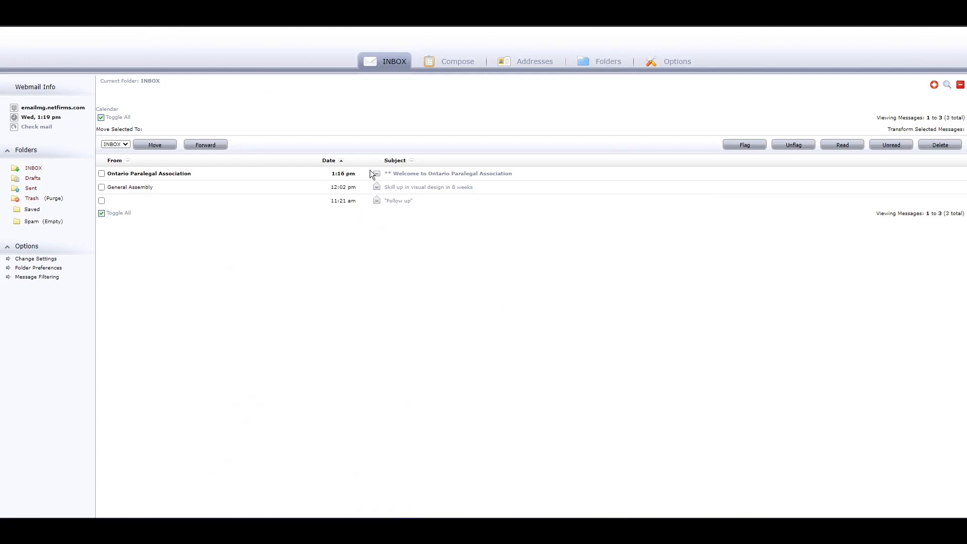
Read the Welcome to Ontario Paralegal Association email, then return to the OPA site.
{"action": "left_click", "coordinate": [436, 175]}
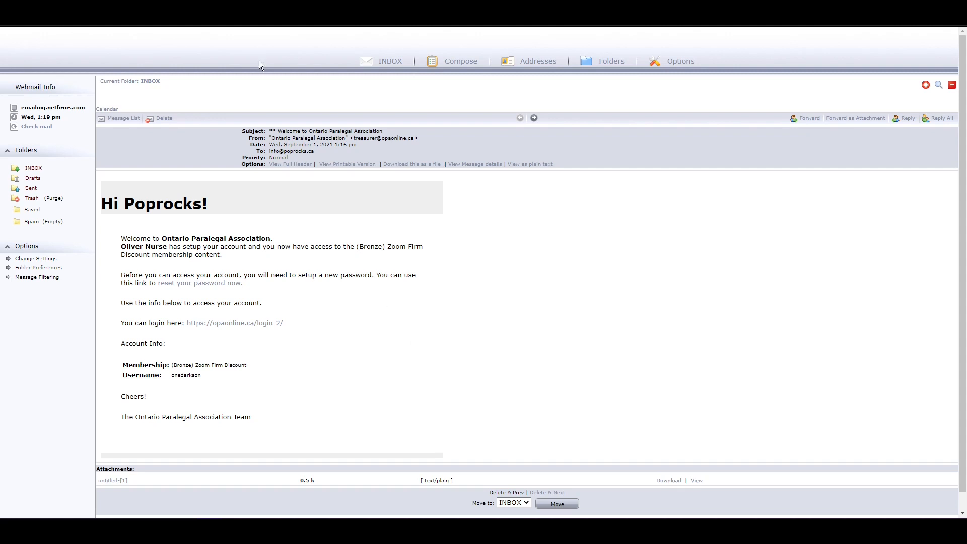
{"action": "left_click", "coordinate": [210, 509]}
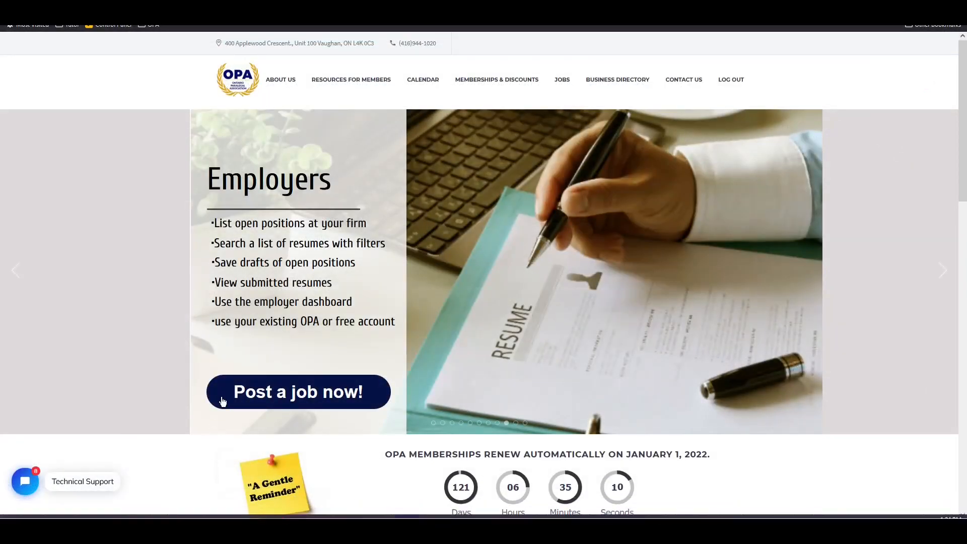
Open Zoom Dashboard from the Resources for Members > My Zoom Admin menu.
{"action": "mouse_move", "coordinate": [373, 74]}
{"action": "mouse_move", "coordinate": [335, 109]}
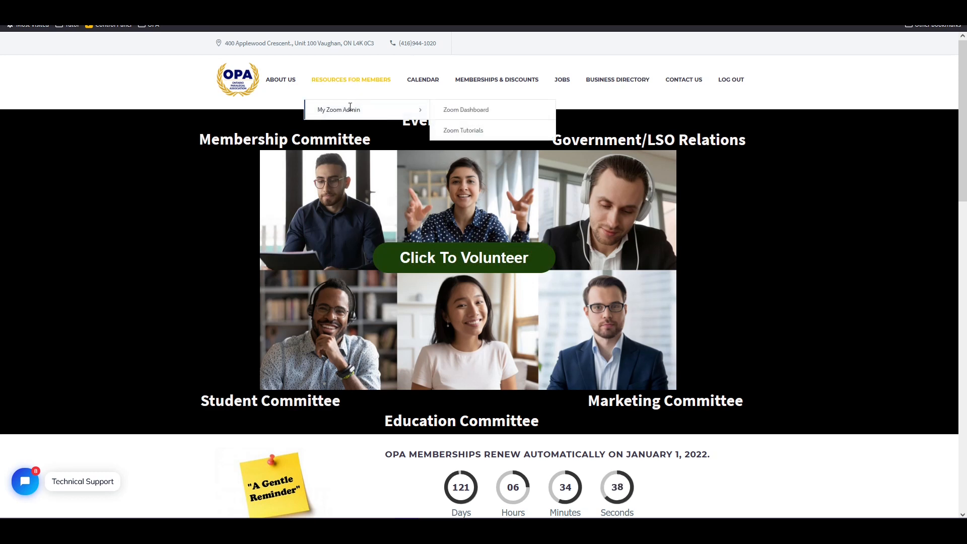
{"action": "left_click", "coordinate": [456, 110]}
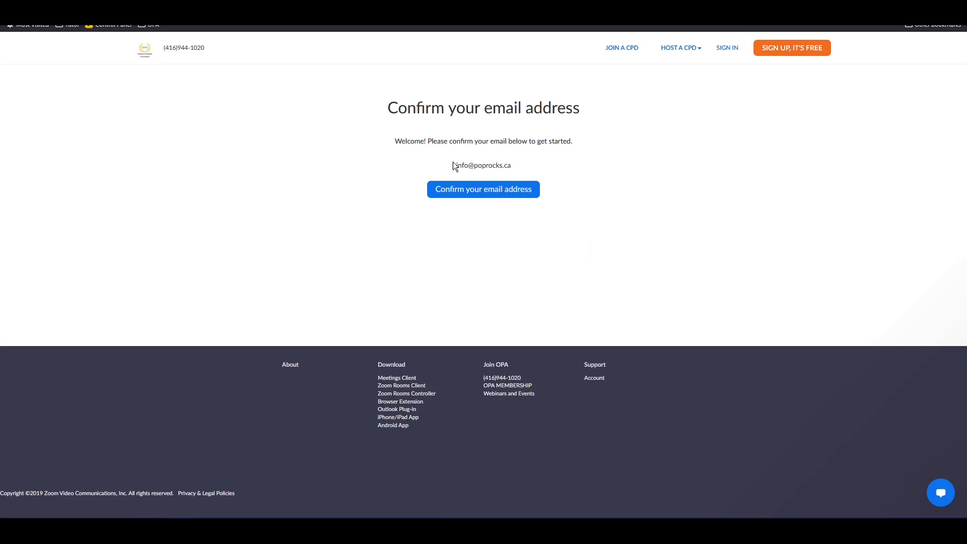
Request the Zoom confirmation email for the new sub account's address.
{"action": "left_click", "coordinate": [473, 195]}
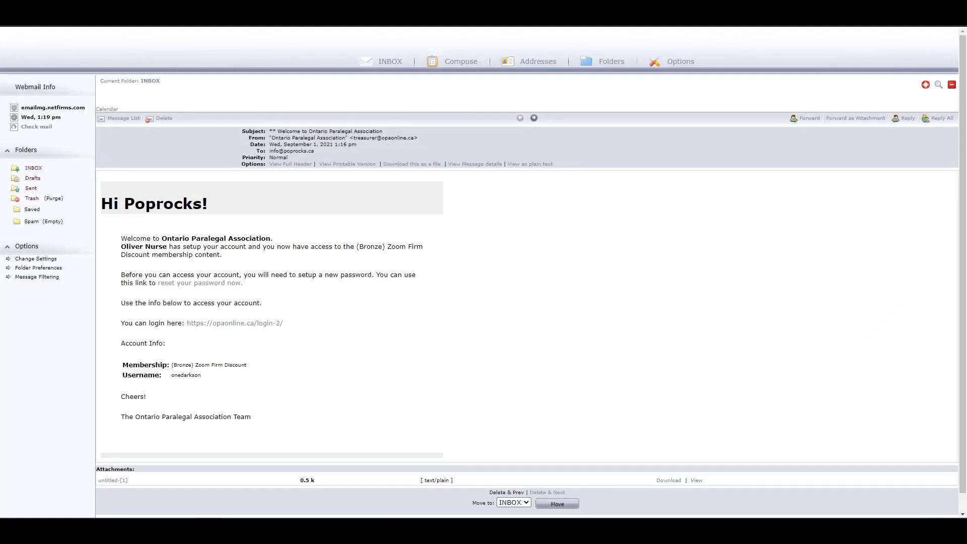
Open the 'Please activate your Zoom account' email from the Webmail inbox.
{"action": "left_click", "coordinate": [31, 167]}
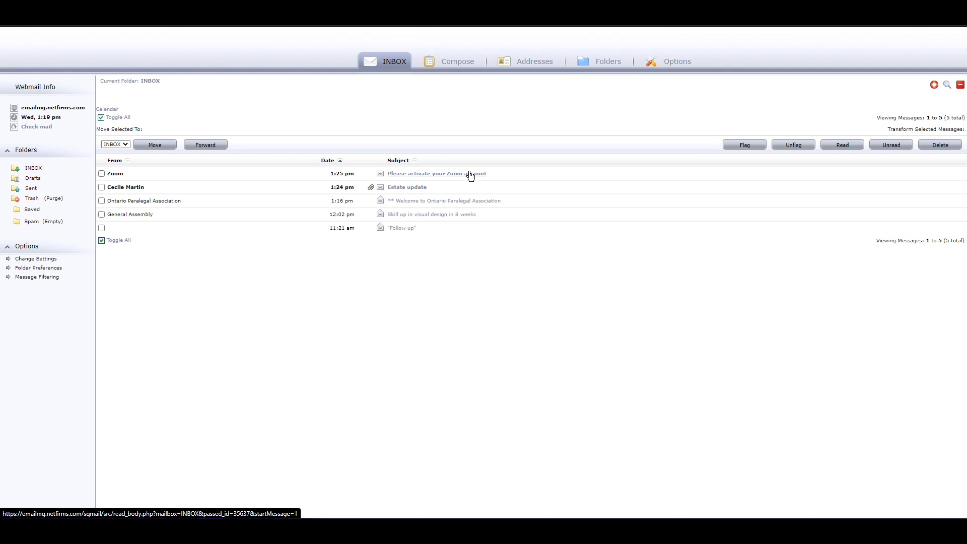
{"action": "left_click", "coordinate": [470, 175]}
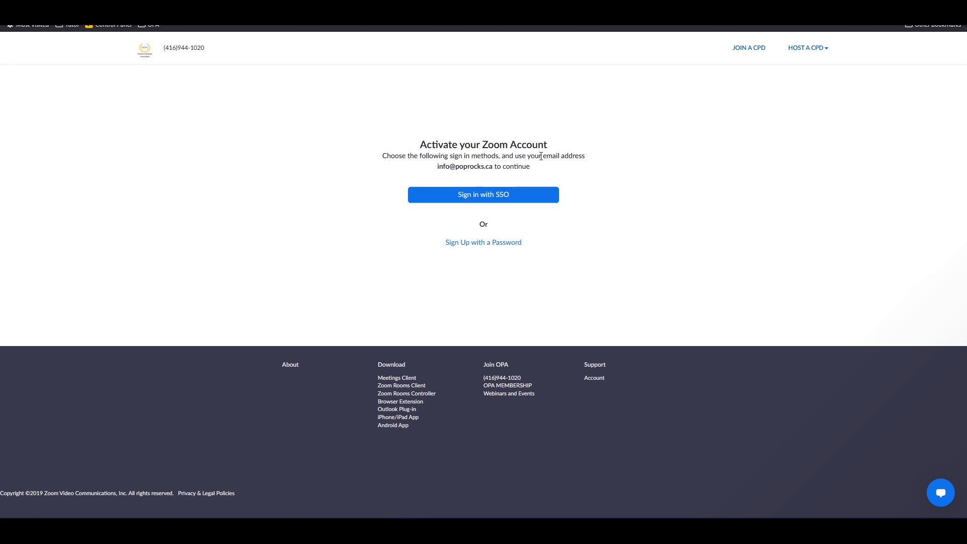
Activate the Zoom account with SSO, review its 300-participant licensed profile, and go to Meetings.
{"action": "left_click", "coordinate": [514, 201]}
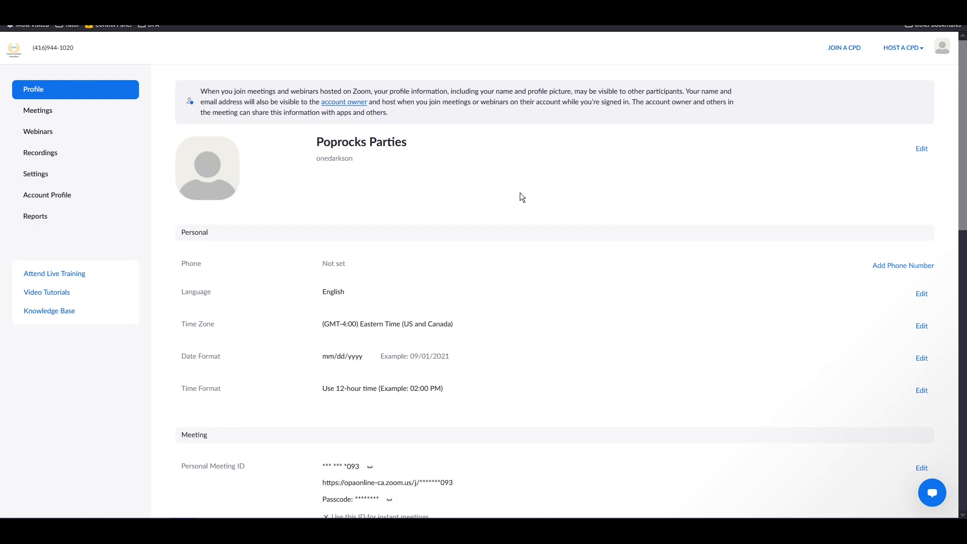
{"action": "scroll", "coordinate": [512, 244], "scroll_direction": "down", "scroll_amount": 8}
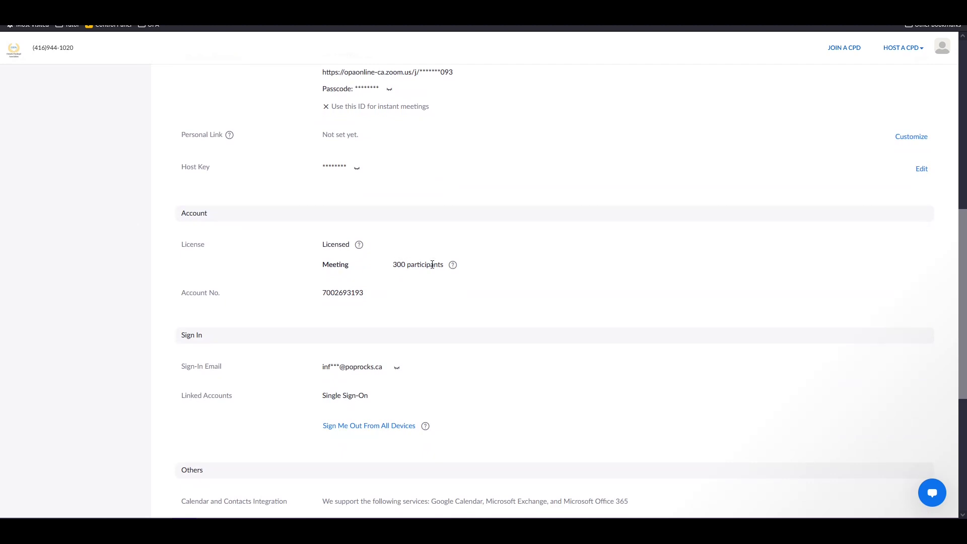
{"action": "scroll", "coordinate": [434, 252], "scroll_direction": "up", "scroll_amount": 8}
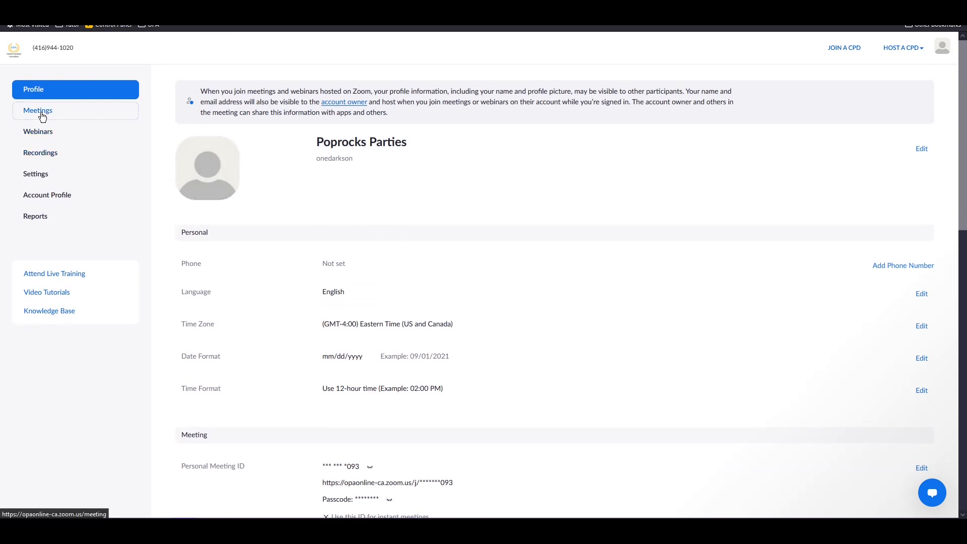
{"action": "left_click", "coordinate": [43, 117]}
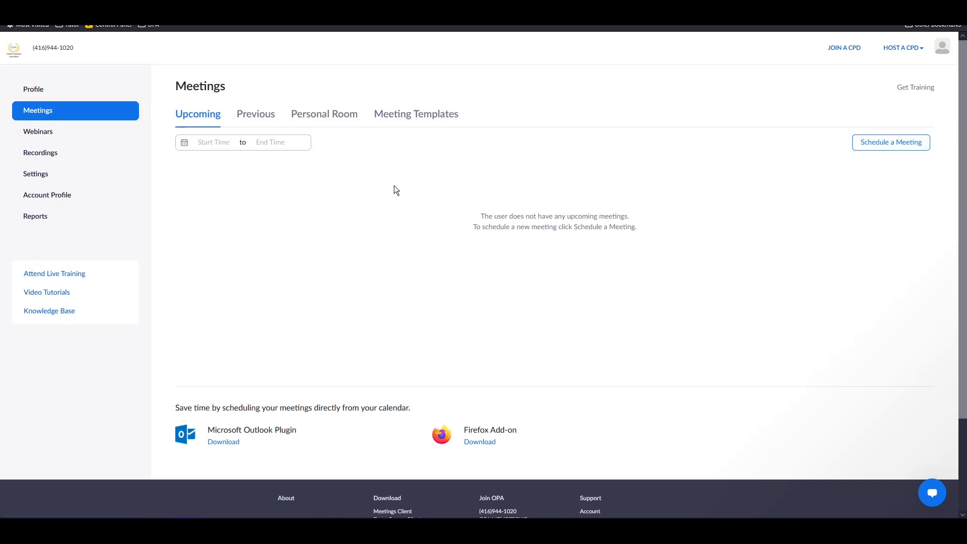
Schedule a new meeting 'My Meeting' on 09/01/2021 at 2:00 PM, keeping the duration at 1 hour.
{"action": "left_click", "coordinate": [905, 142]}
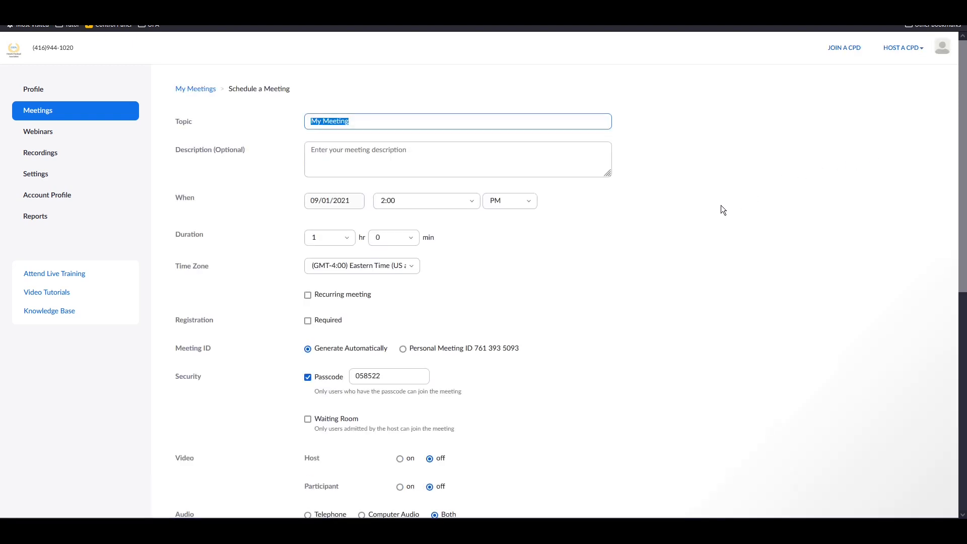
{"action": "scroll", "coordinate": [721, 205], "scroll_direction": "down", "scroll_amount": 4}
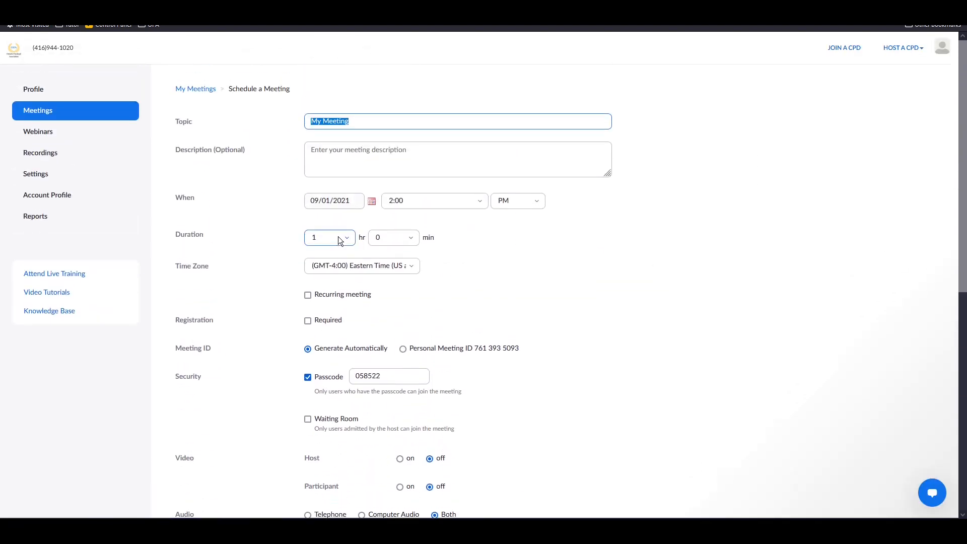
{"action": "left_click", "coordinate": [346, 242]}
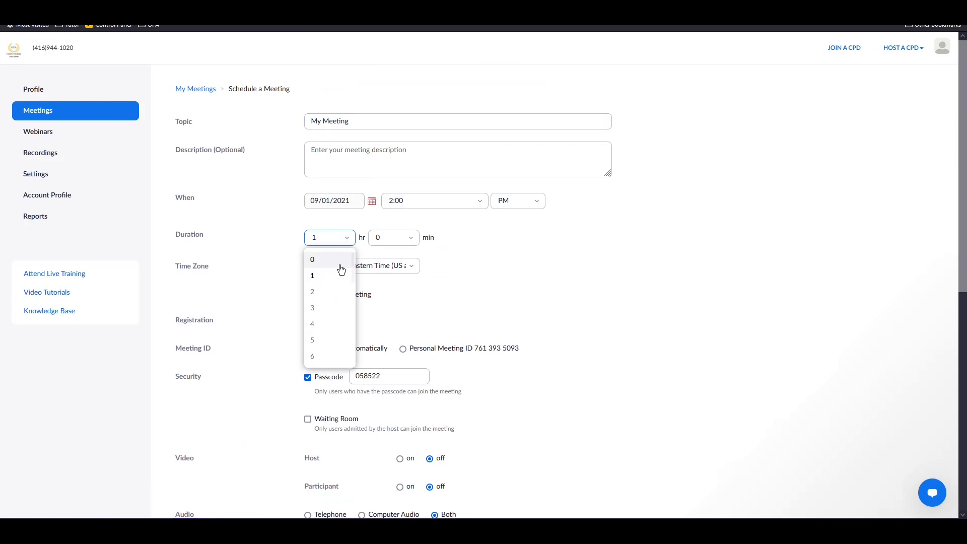
{"action": "scroll", "coordinate": [317, 348], "scroll_direction": "down", "scroll_amount": 7}
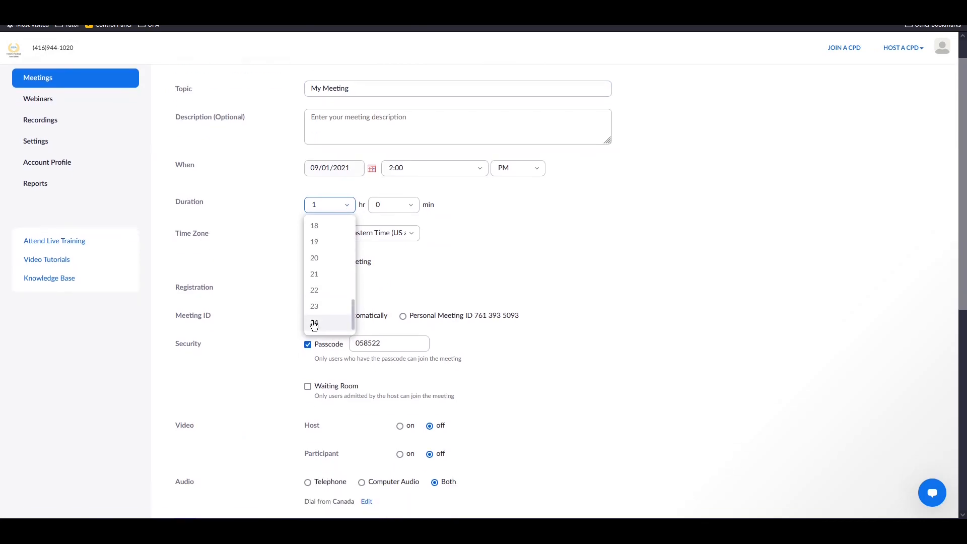
{"action": "left_click", "coordinate": [579, 228]}
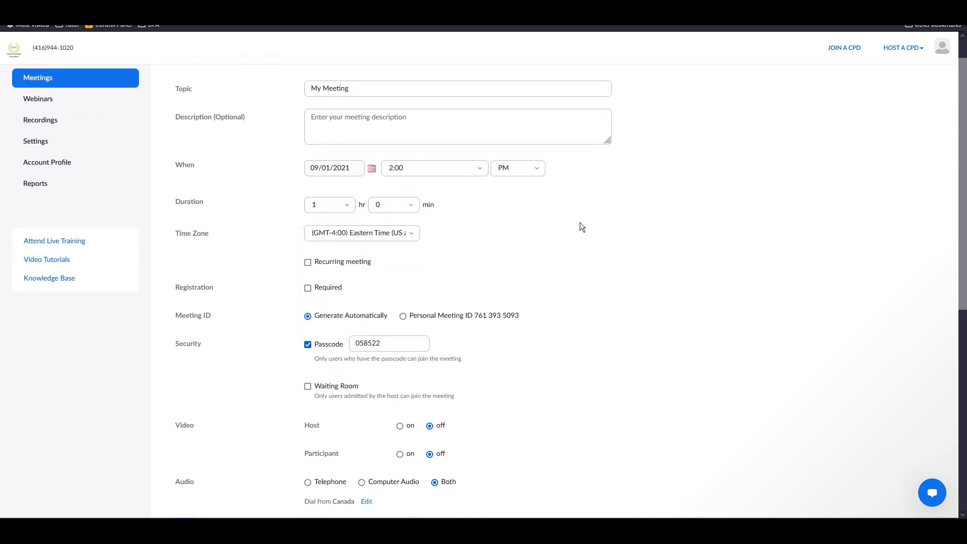